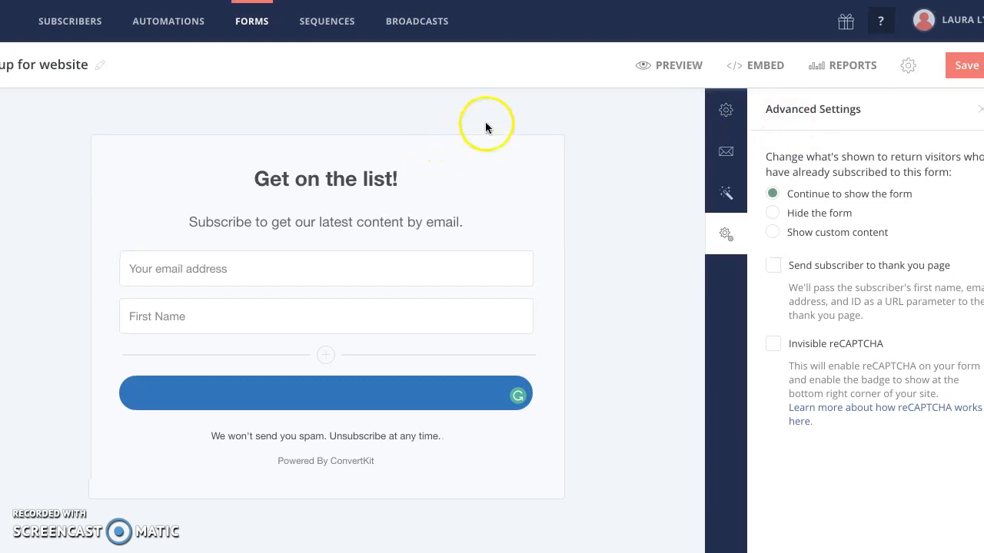
- Leave the form editor without saving and view the list of all broadcasts
{"action": "left_click", "coordinate": [401, 22]}
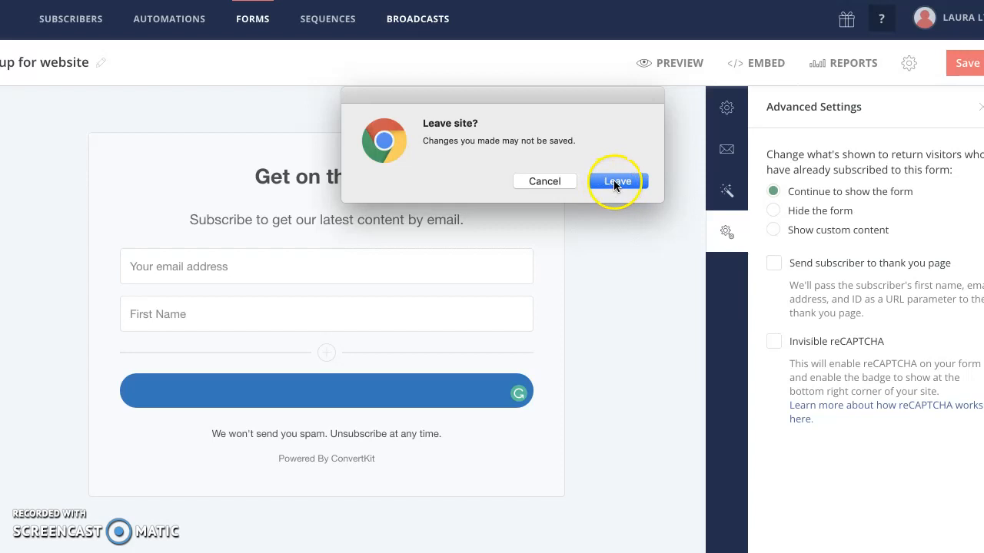
{"action": "left_click", "coordinate": [613, 184]}
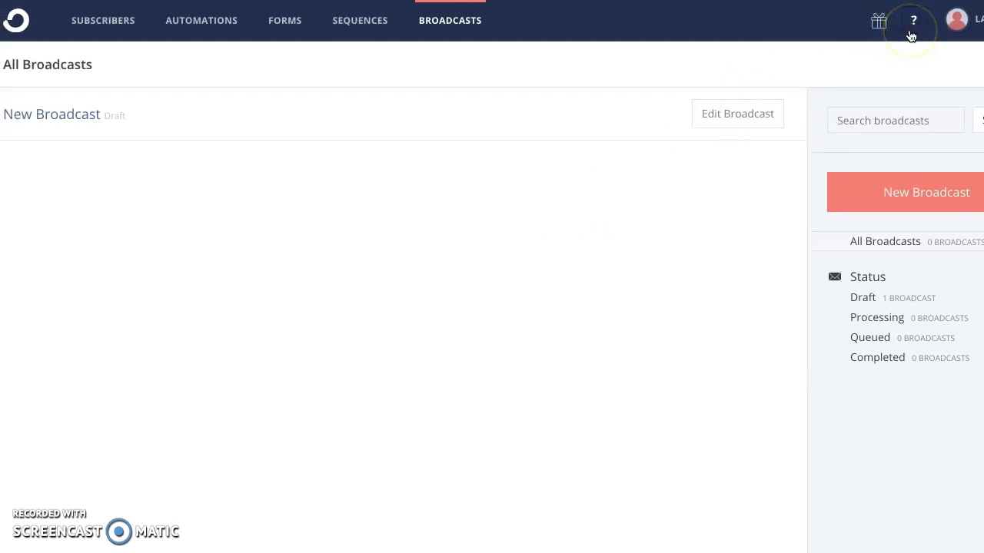
{"action": "left_click", "coordinate": [897, 33]}
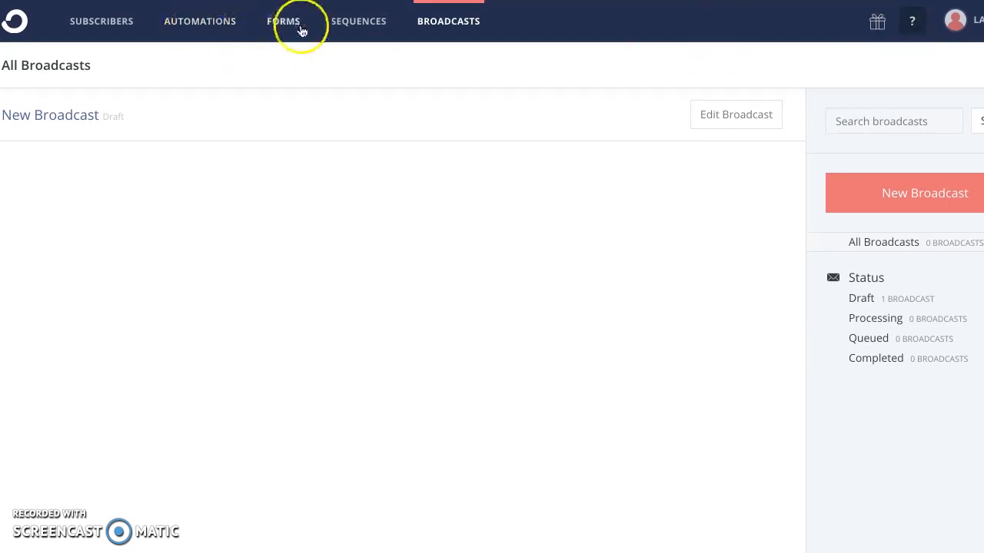
- Open "sample sequence" from the sequences overview and look over its "How to Build a Sequence" email
{"action": "left_click", "coordinate": [621, 48]}
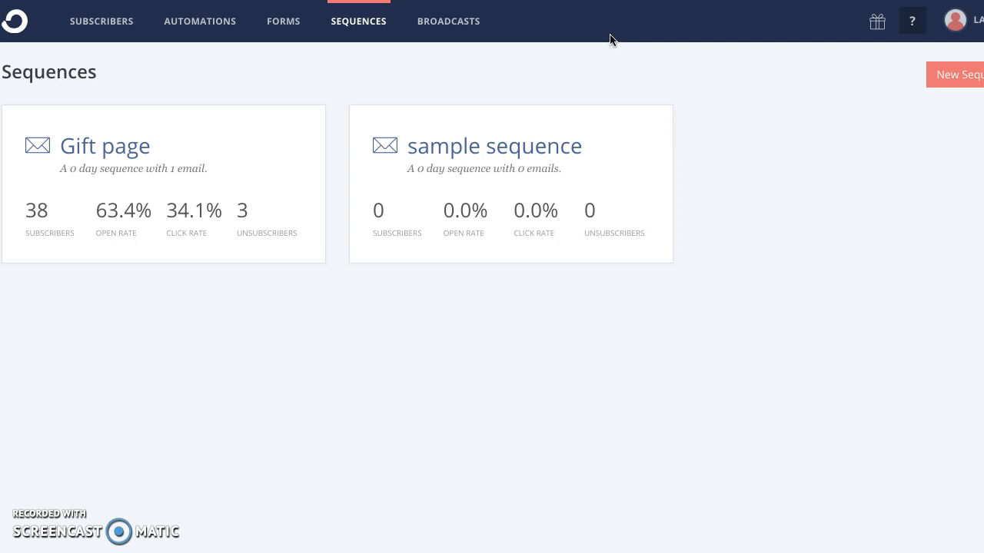
{"action": "left_click", "coordinate": [513, 150]}
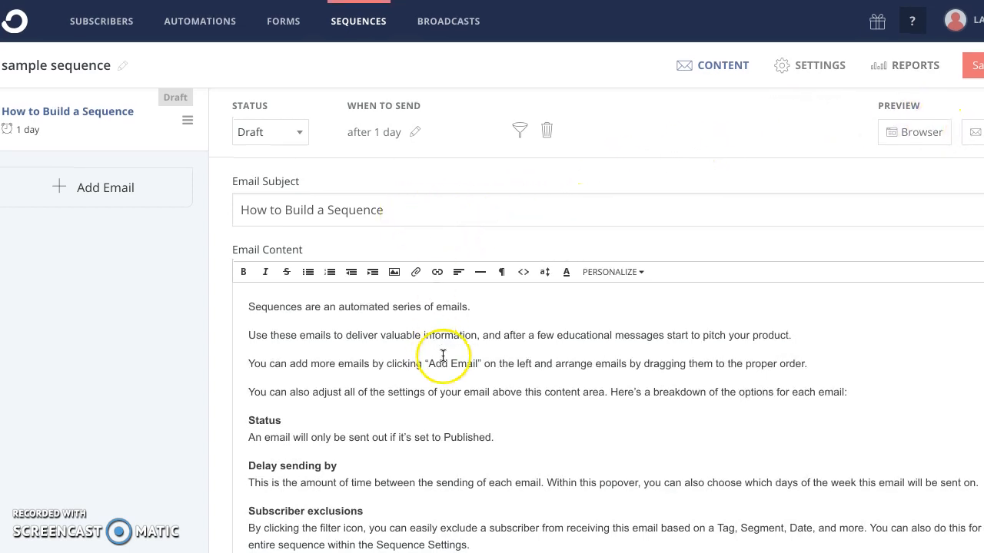
{"action": "scroll", "coordinate": [443, 370], "scroll_direction": "down", "scroll_amount": 1}
{"action": "scroll", "coordinate": [438, 361], "scroll_direction": "up", "scroll_amount": 1}
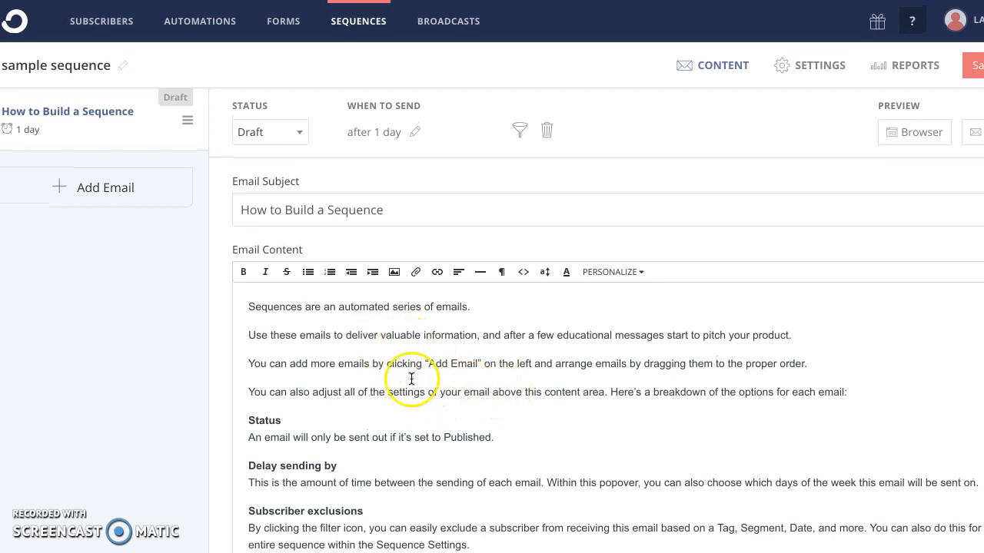
{"action": "scroll", "coordinate": [100, 185], "scroll_direction": "right", "scroll_amount": 1}
{"action": "scroll", "coordinate": [67, 132], "scroll_direction": "left", "scroll_amount": 1}
{"action": "scroll", "coordinate": [68, 132], "scroll_direction": "left", "scroll_amount": 2}
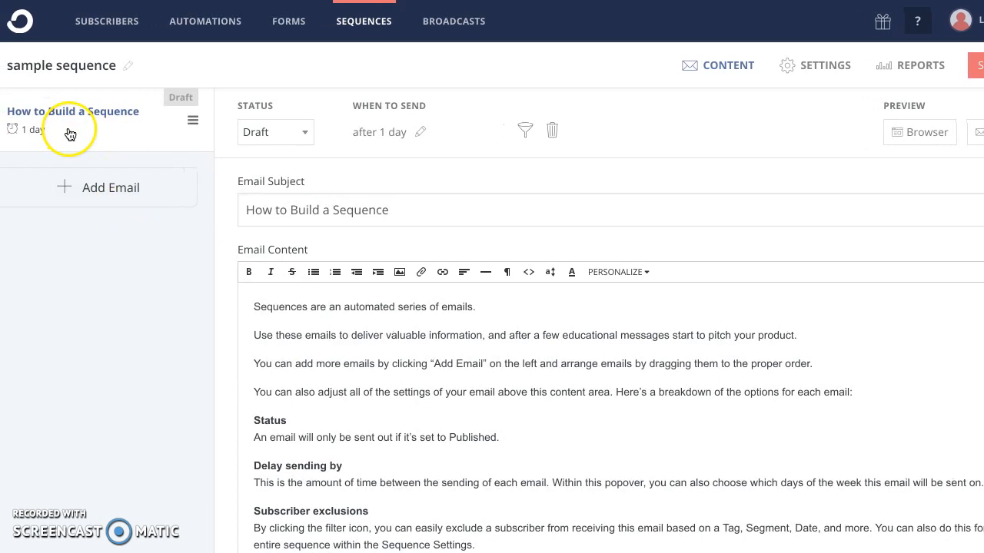
- Add a second email to the sequence and return to the "How to Build a Sequence" email
{"action": "left_click", "coordinate": [112, 191]}
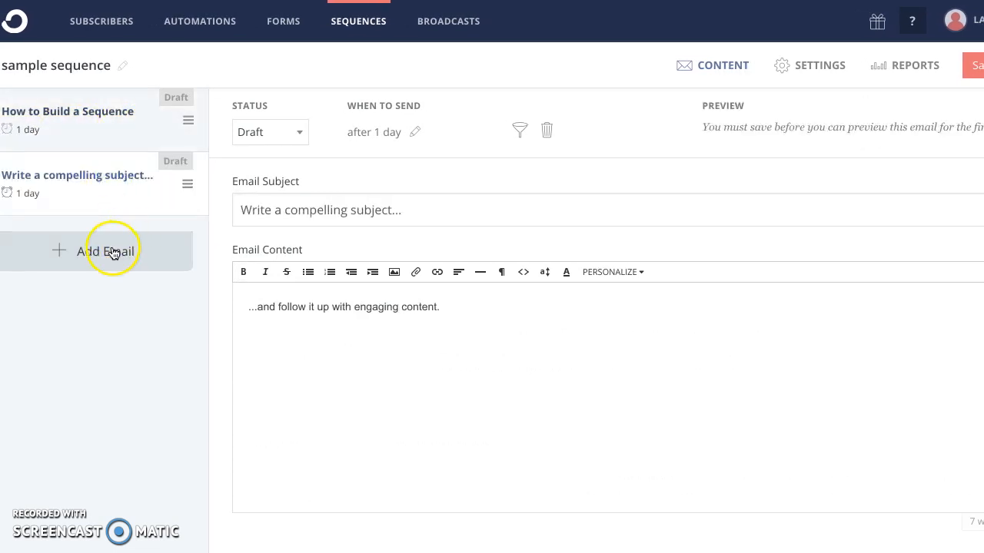
{"action": "left_click", "coordinate": [80, 111]}
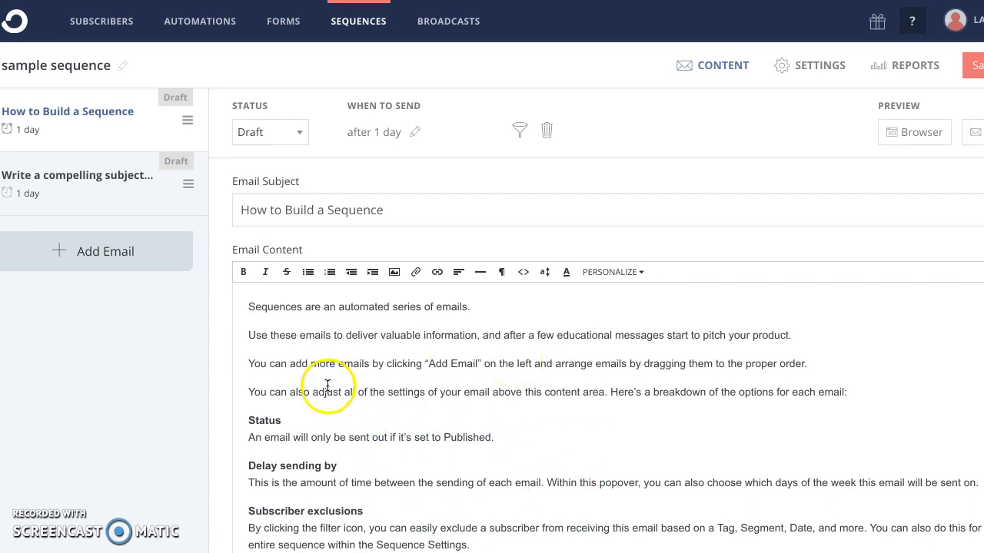
{"action": "left_click", "coordinate": [435, 212]}
{"action": "left_click", "coordinate": [437, 215]}
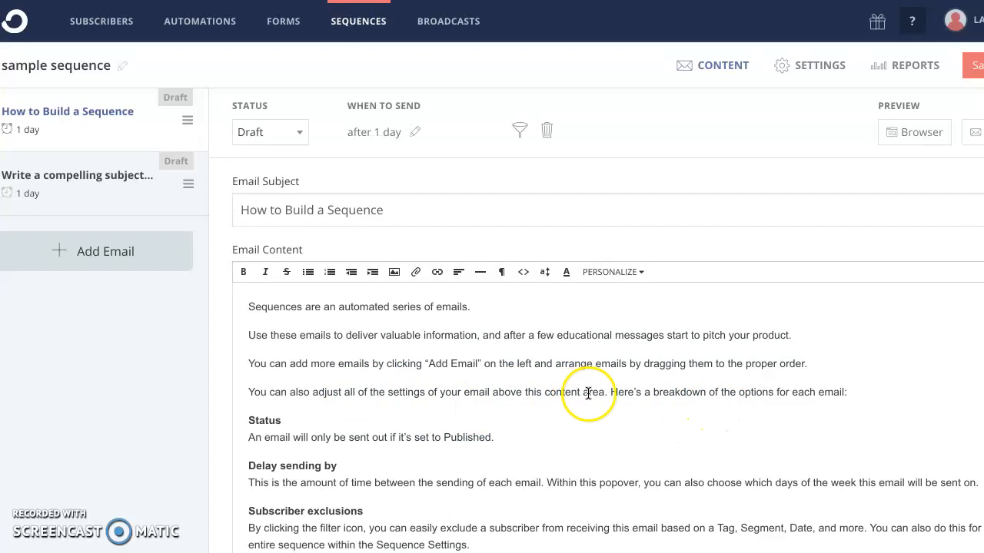
{"action": "scroll", "coordinate": [636, 397], "scroll_direction": "down", "scroll_amount": 1}
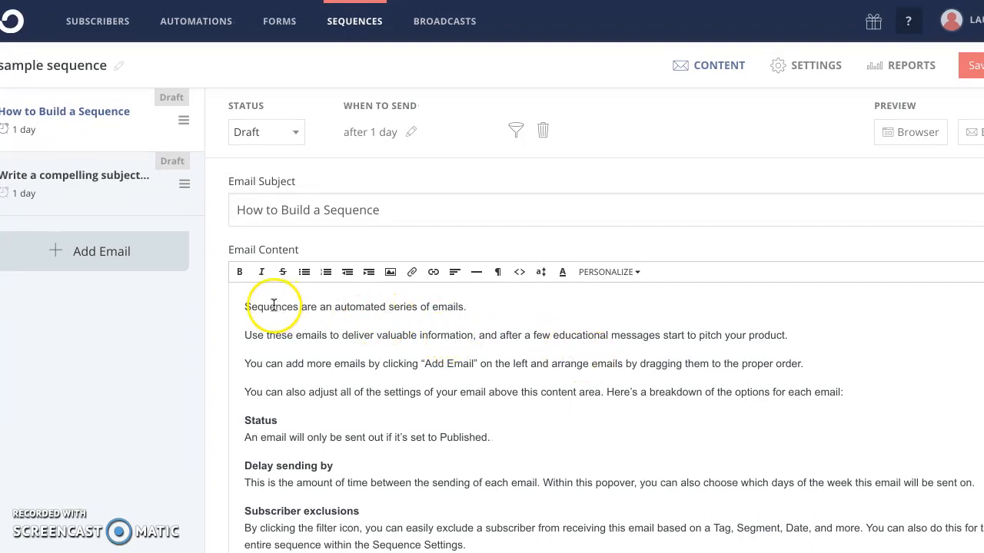
- Select the sentence "Sequences are an automated series of emails." and view the file insertion options for it, inserting nothing
{"action": "left_click_drag", "start_coordinate": [246, 304], "coordinate": [507, 308]}
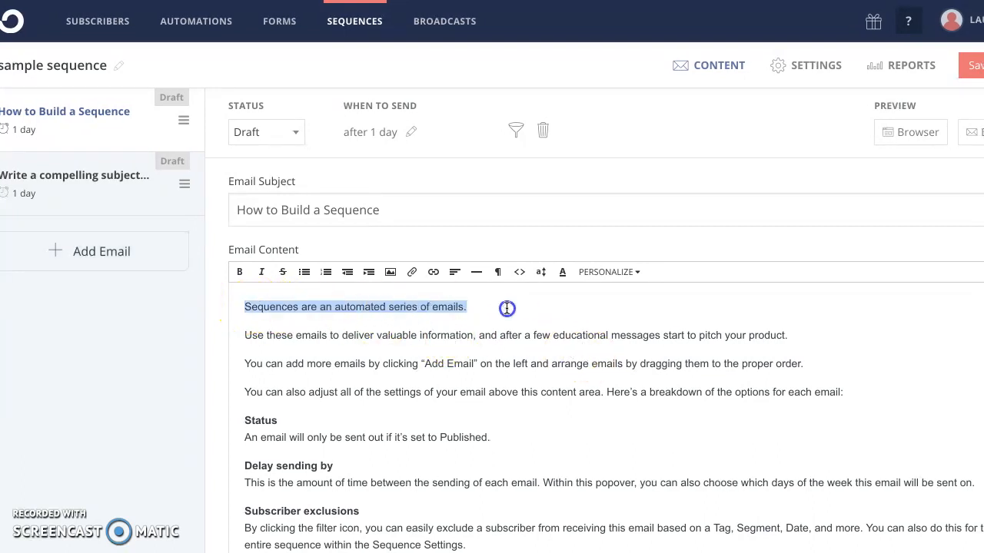
{"action": "left_click", "coordinate": [413, 274]}
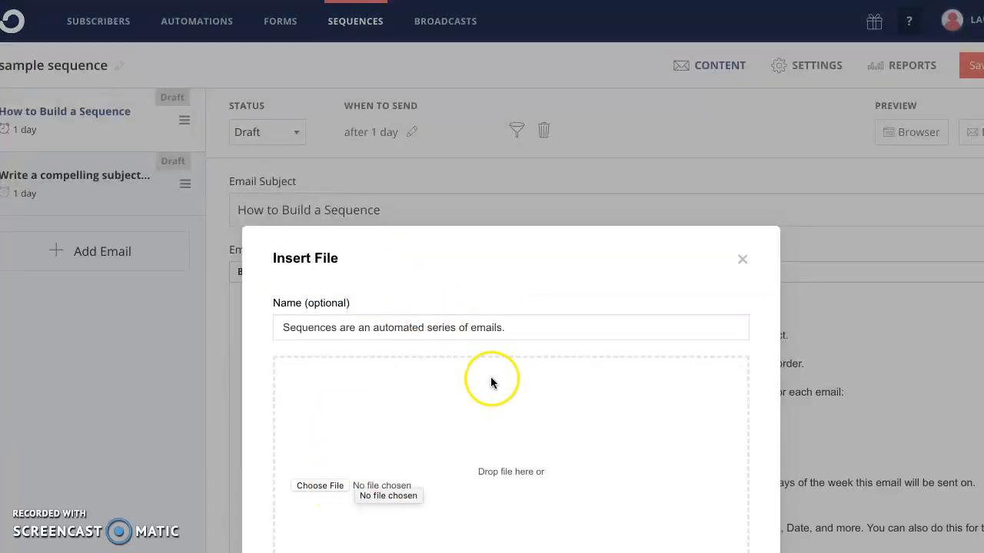
{"action": "left_click", "coordinate": [742, 259]}
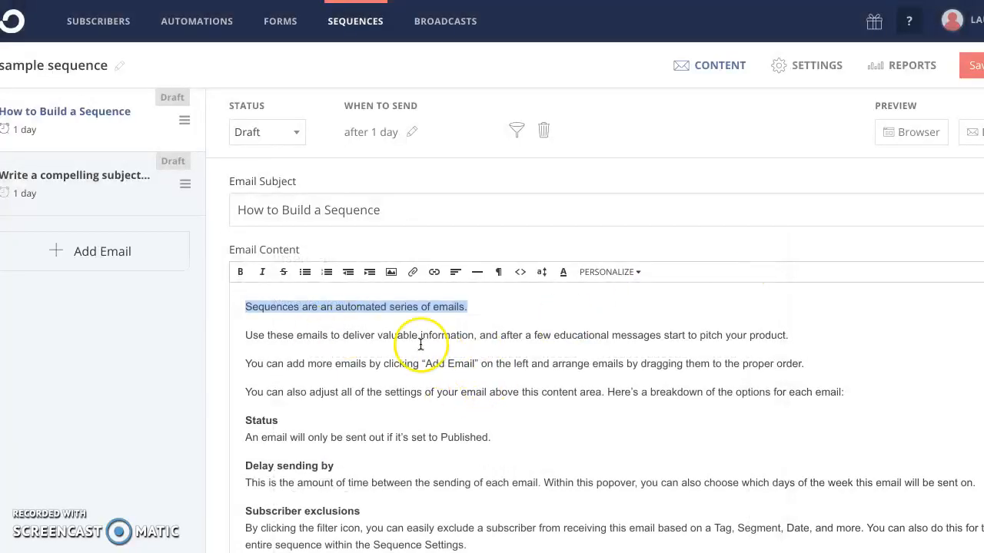
{"action": "left_click", "coordinate": [494, 335]}
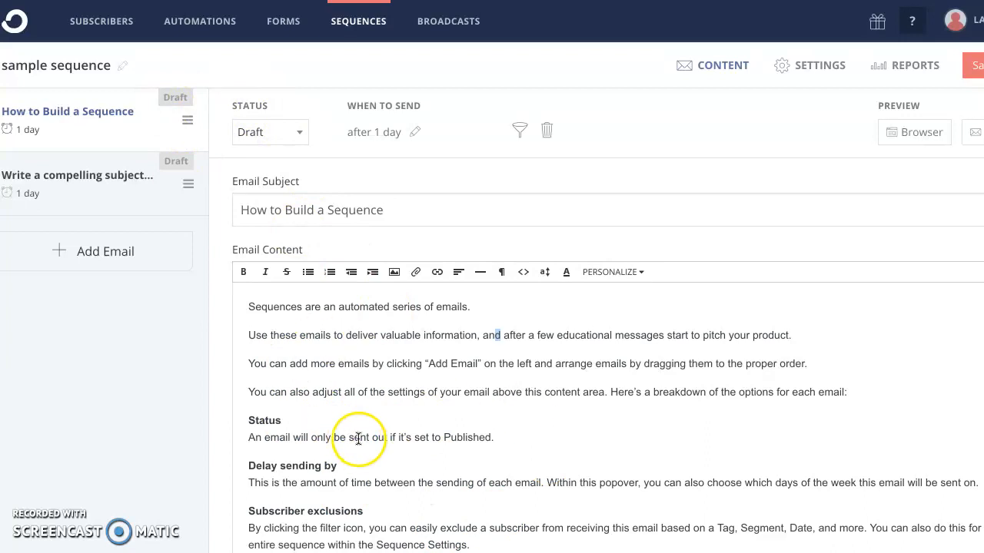
- Set the "How to Build a Sequence" email to send 0 days after subscription
{"action": "left_click", "coordinate": [411, 137]}
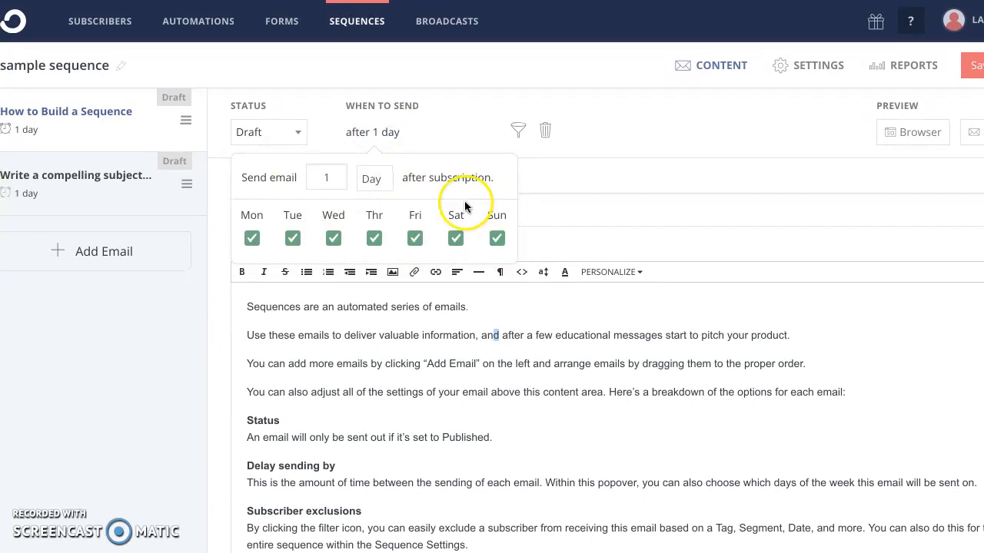
{"action": "double_click", "coordinate": [326, 177]}
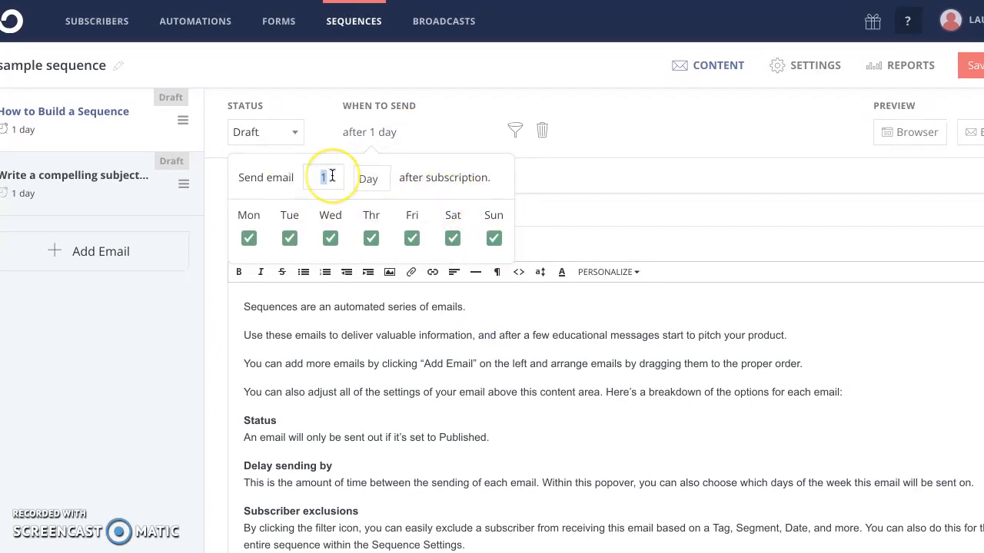
{"action": "type", "text": "0"}
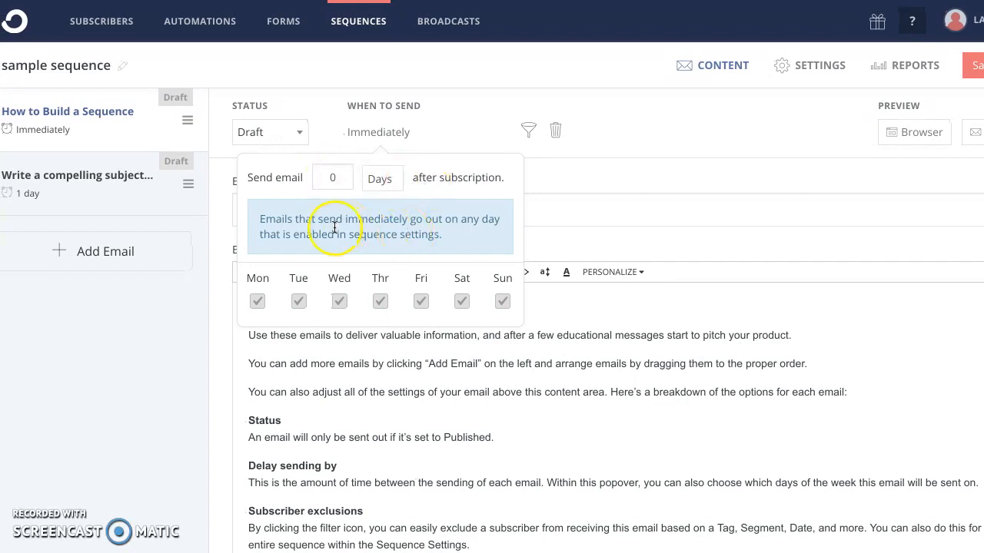
{"action": "left_click", "coordinate": [597, 177]}
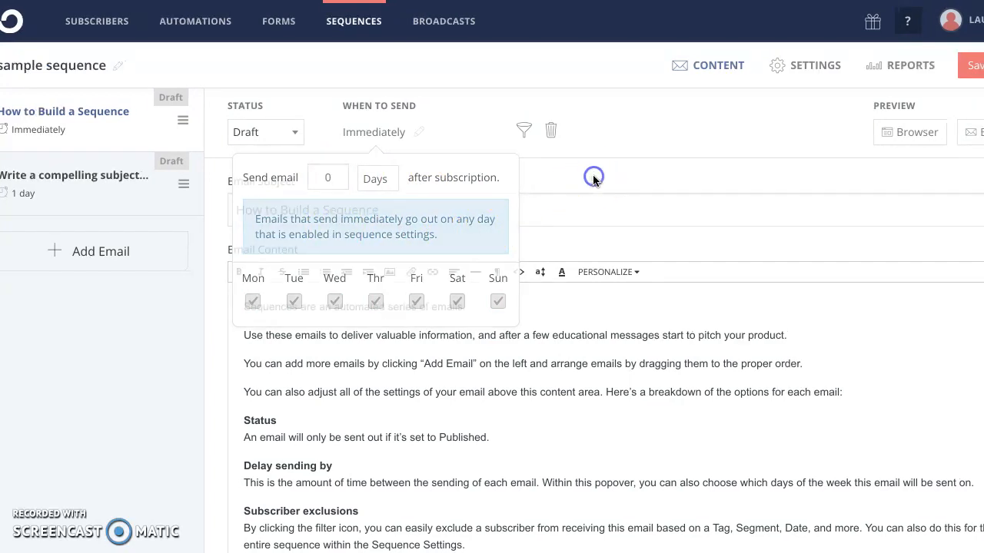
- Examine the unit choices for the email's send delay and its available status options without changing them
{"action": "left_click", "coordinate": [421, 143]}
{"action": "left_click", "coordinate": [381, 179]}
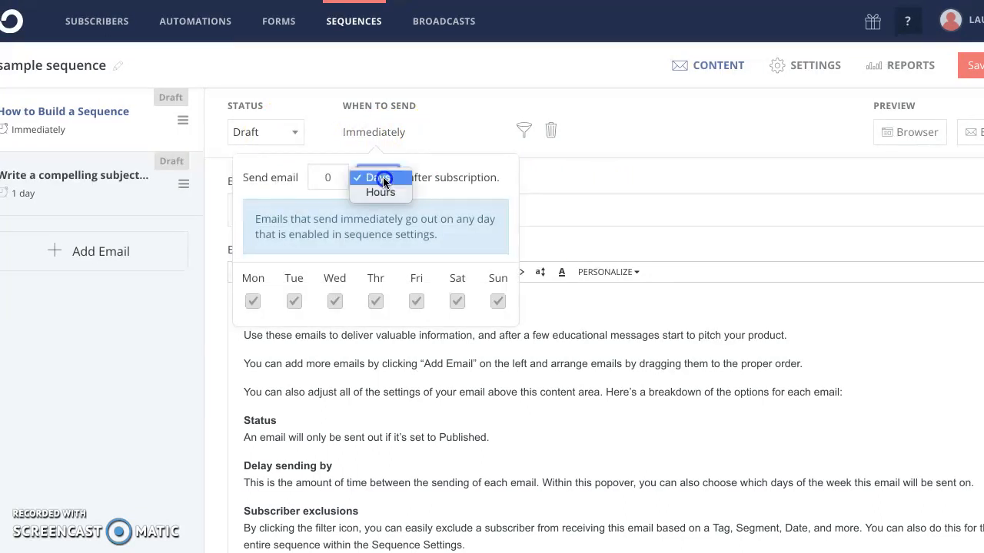
{"action": "left_click", "coordinate": [628, 153]}
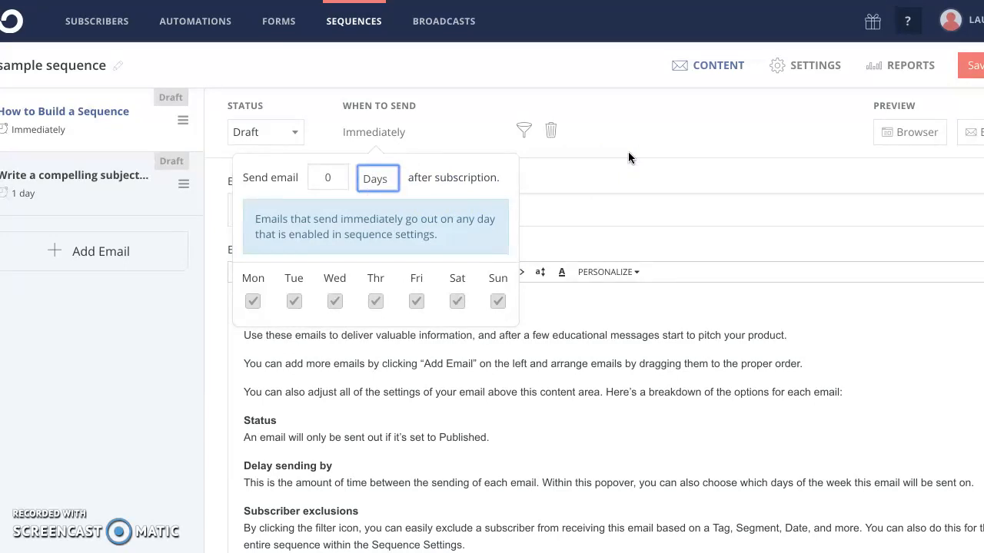
{"action": "scroll", "coordinate": [619, 153], "scroll_direction": "right", "scroll_amount": 1}
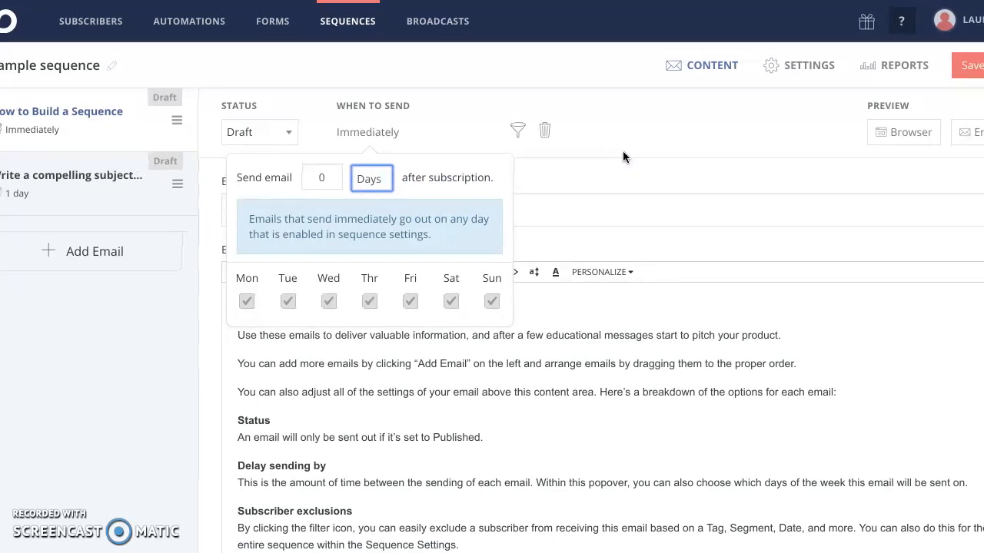
{"action": "scroll", "coordinate": [633, 153], "scroll_direction": "left", "scroll_amount": 1}
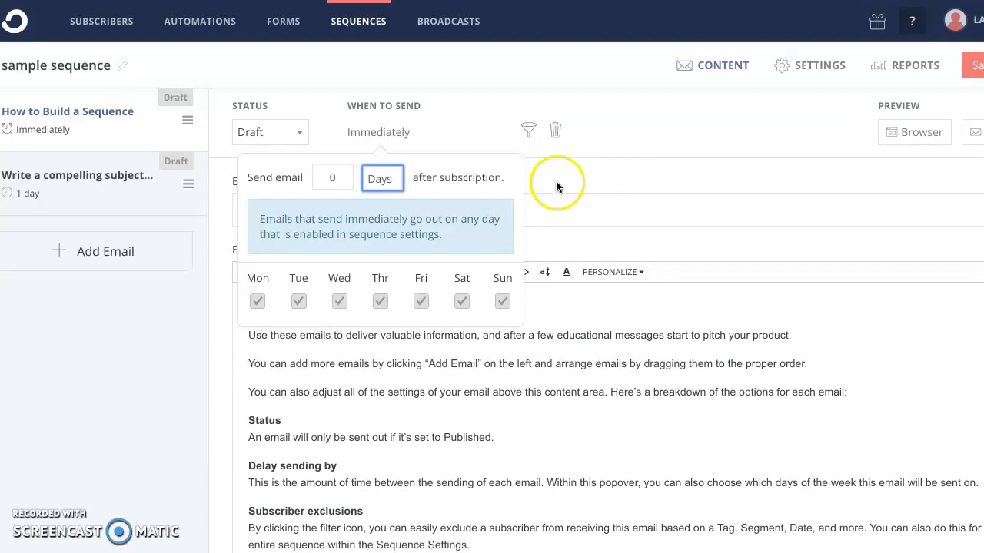
{"action": "left_click", "coordinate": [292, 133]}
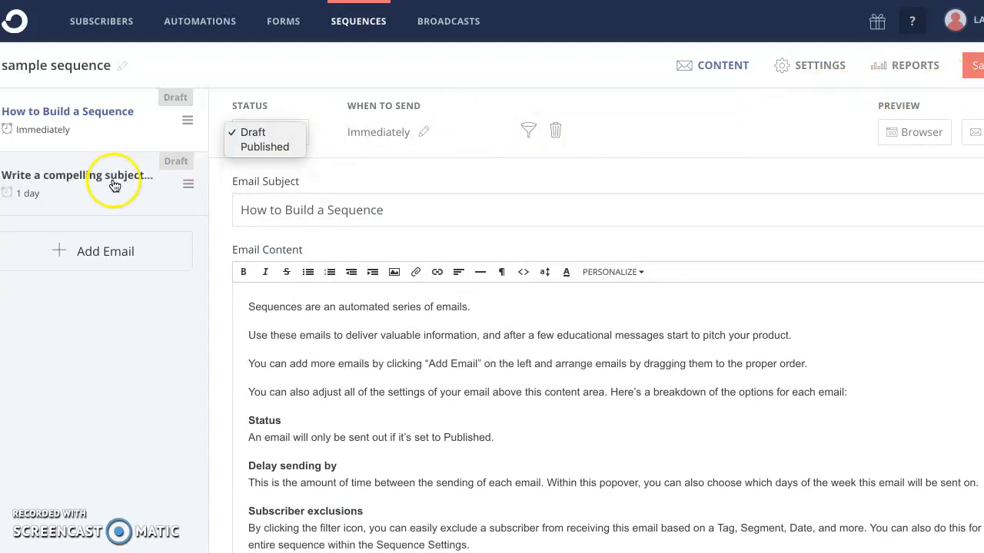
{"action": "left_click", "coordinate": [77, 184]}
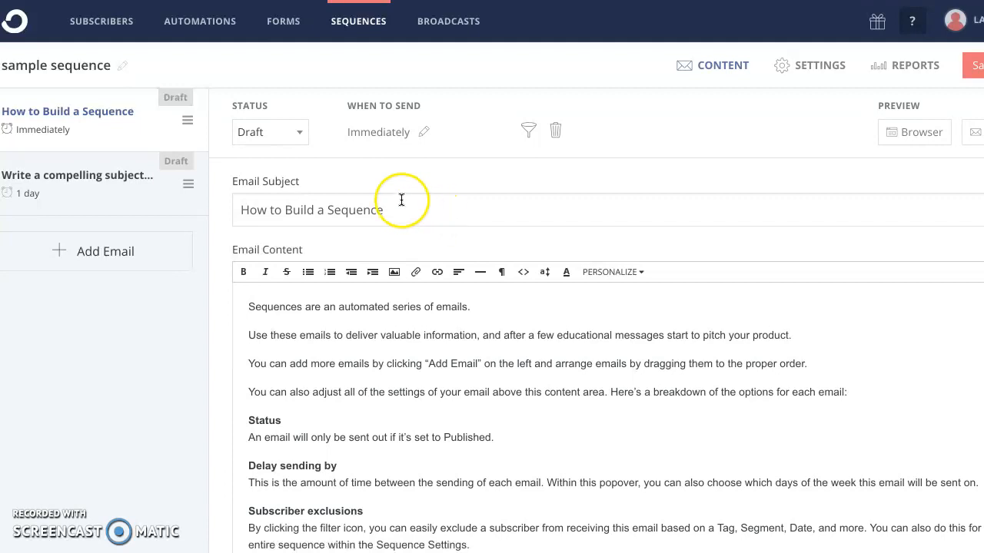
- Add a third email to the sample sequence
{"action": "left_click", "coordinate": [113, 254]}
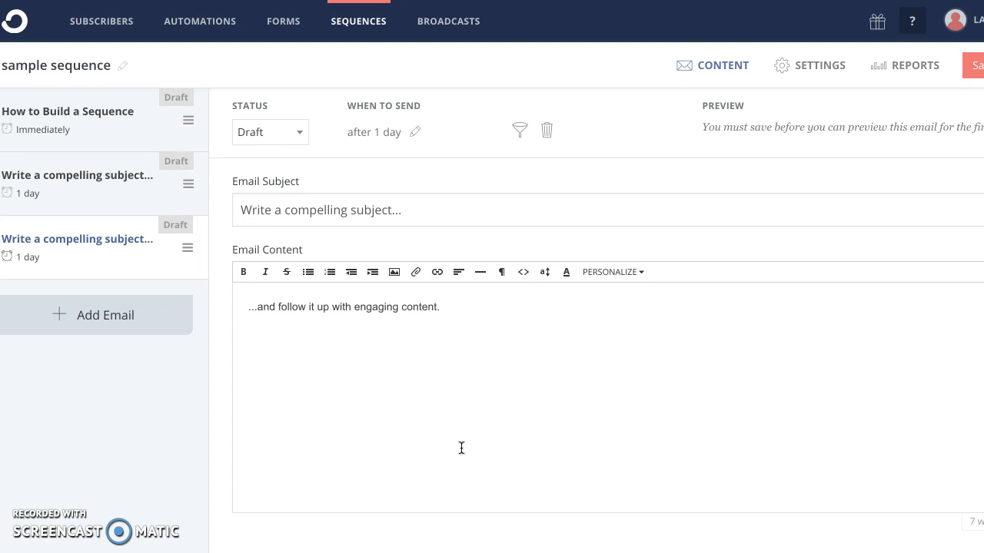
{"action": "left_click", "coordinate": [468, 421]}
- Open the sequence's settings, discarding the unsaved changes, and review the sending and template options
{"action": "left_click", "coordinate": [813, 71]}
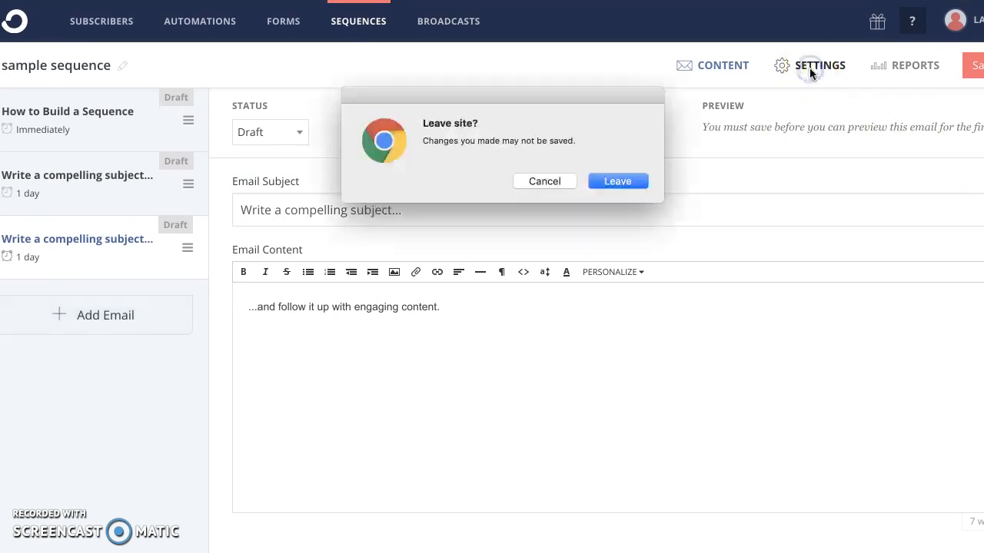
{"action": "left_click", "coordinate": [620, 181]}
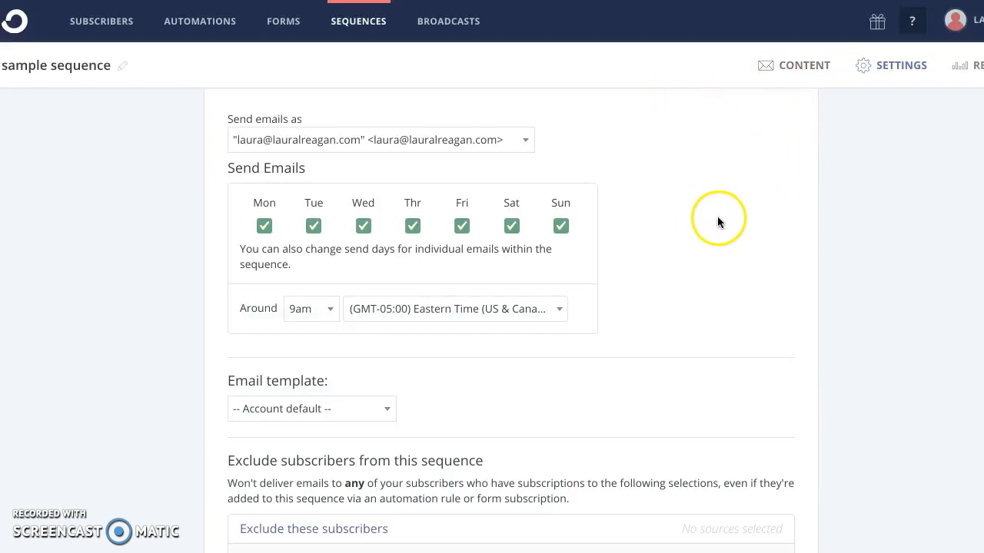
{"action": "scroll", "coordinate": [718, 219], "scroll_direction": "down", "scroll_amount": 5}
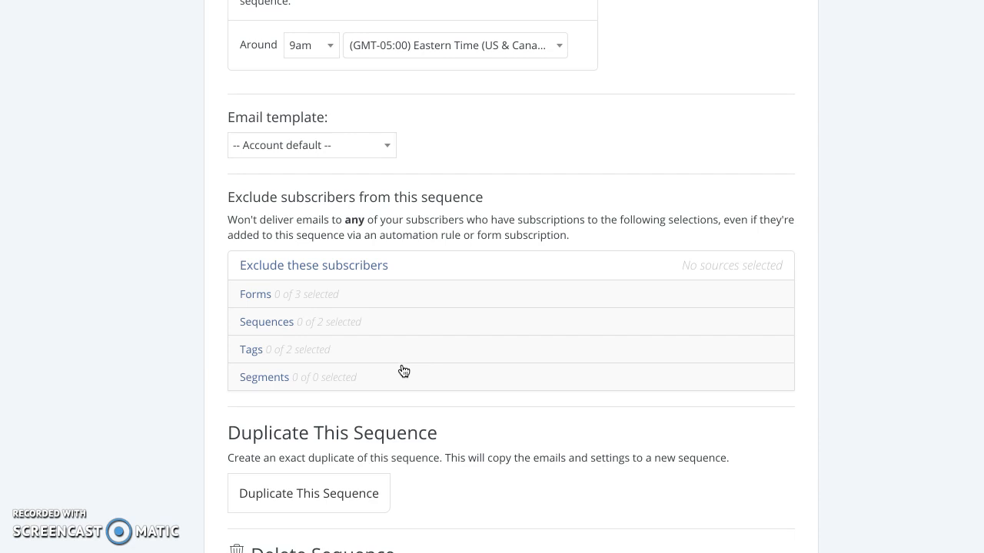
- Examine the forms, sequences and tags that can be used to exclude subscribers from this sequence
{"action": "left_click", "coordinate": [320, 292]}
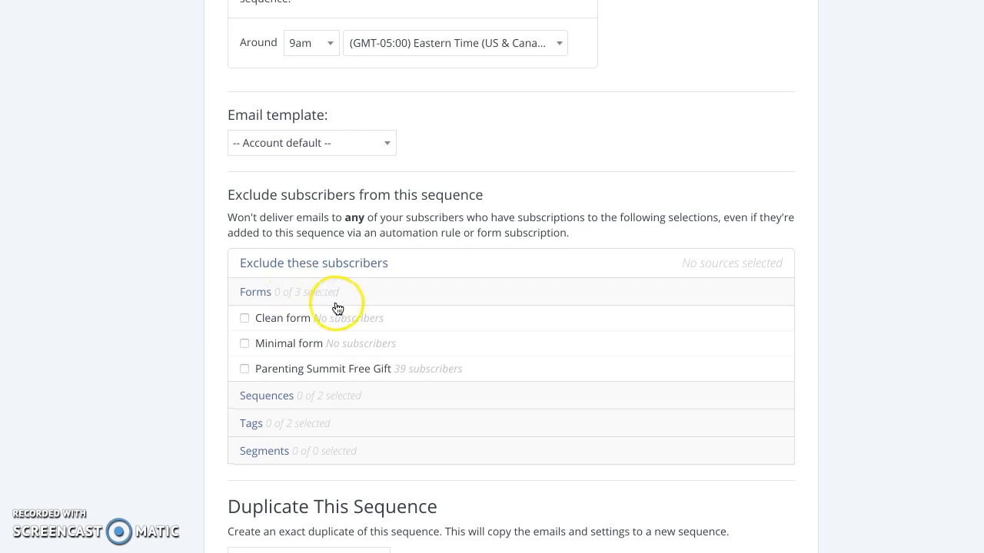
{"action": "left_click", "coordinate": [306, 397]}
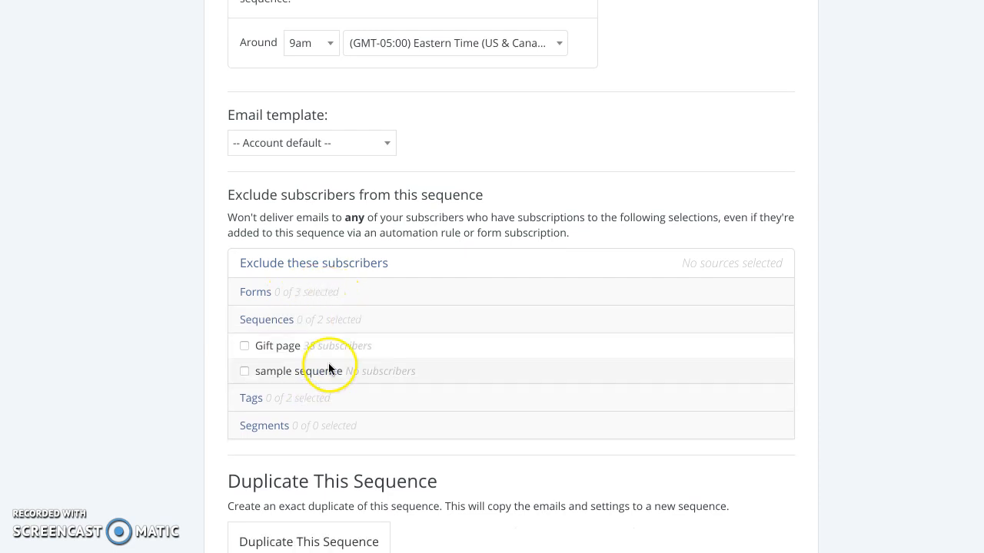
{"action": "left_click", "coordinate": [312, 397]}
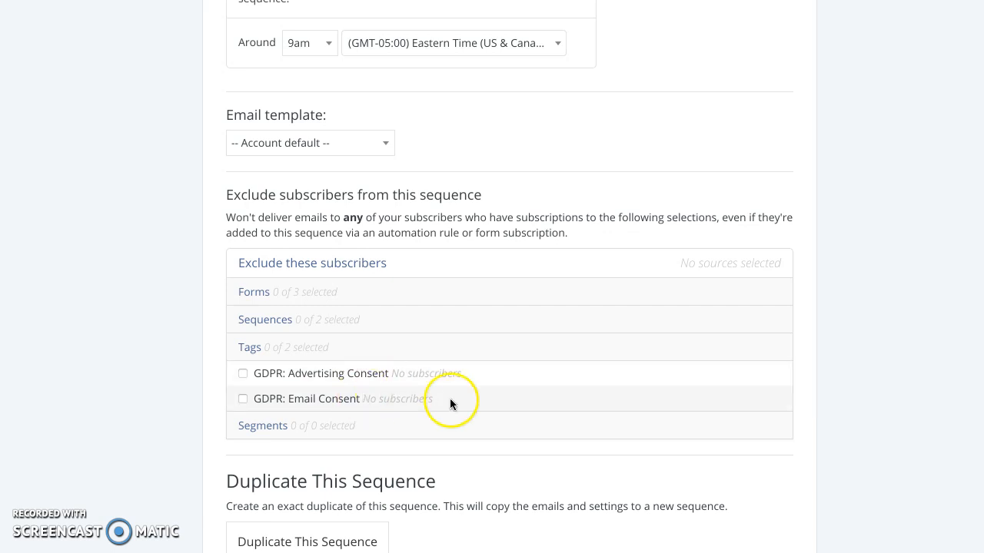
{"action": "scroll", "coordinate": [754, 443], "scroll_direction": "down", "scroll_amount": 1}
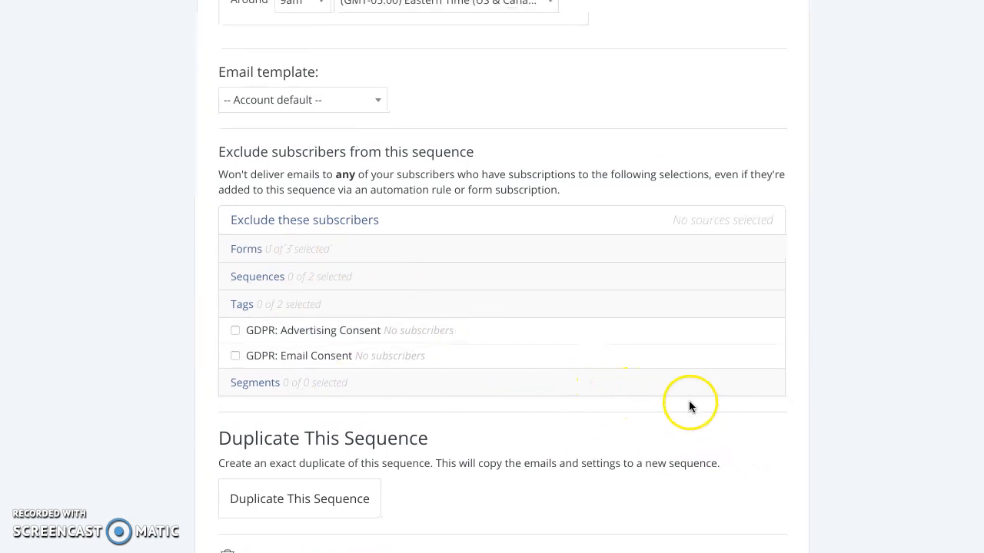
- Open the sample sequence's reports to view its subscriber and email statistics
{"action": "scroll", "coordinate": [699, 403], "scroll_direction": "up", "scroll_amount": 3}
{"action": "scroll", "coordinate": [701, 412], "scroll_direction": "up", "scroll_amount": 2}
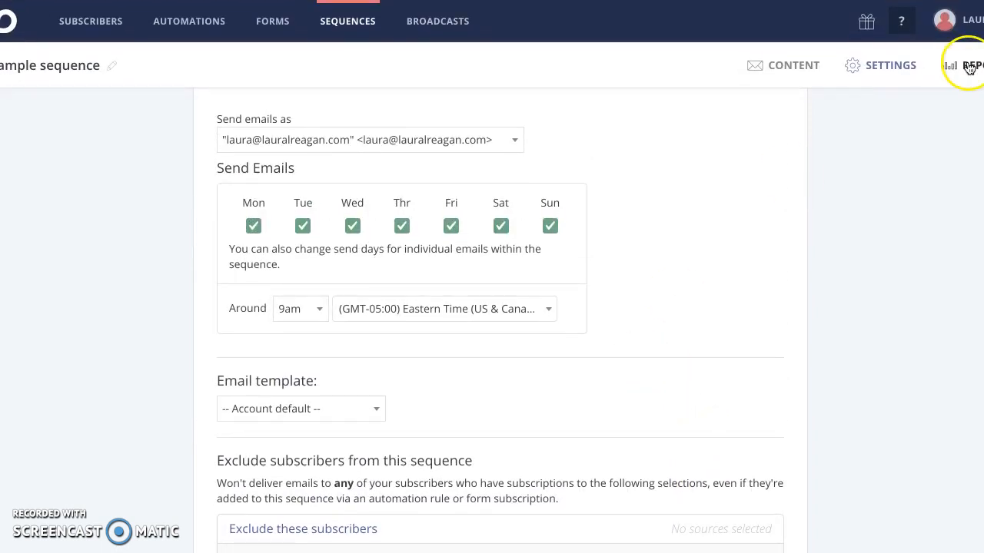
{"action": "left_click", "coordinate": [932, 93]}
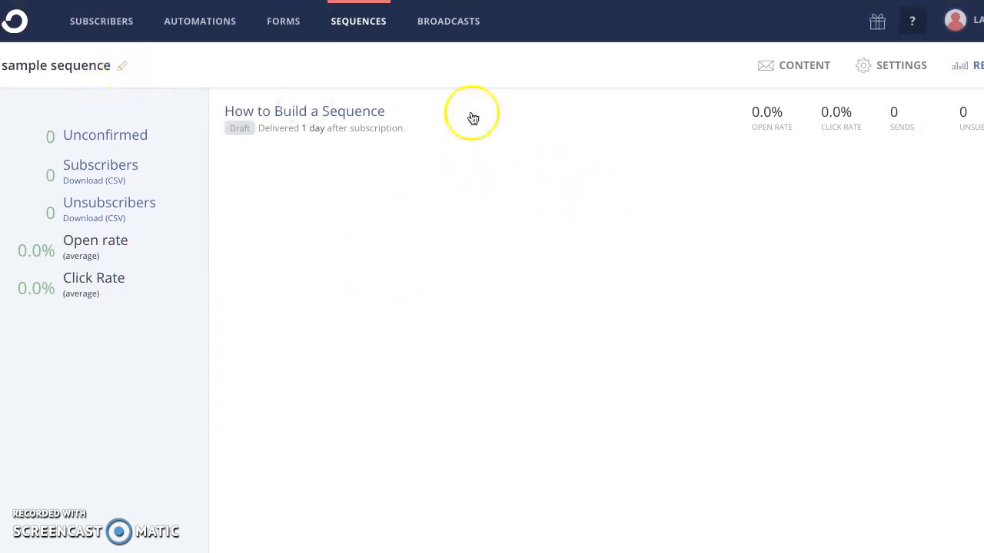
- Return to the sample sequence's email content and open Minimal form from the forms overview
{"action": "left_click", "coordinate": [805, 69]}
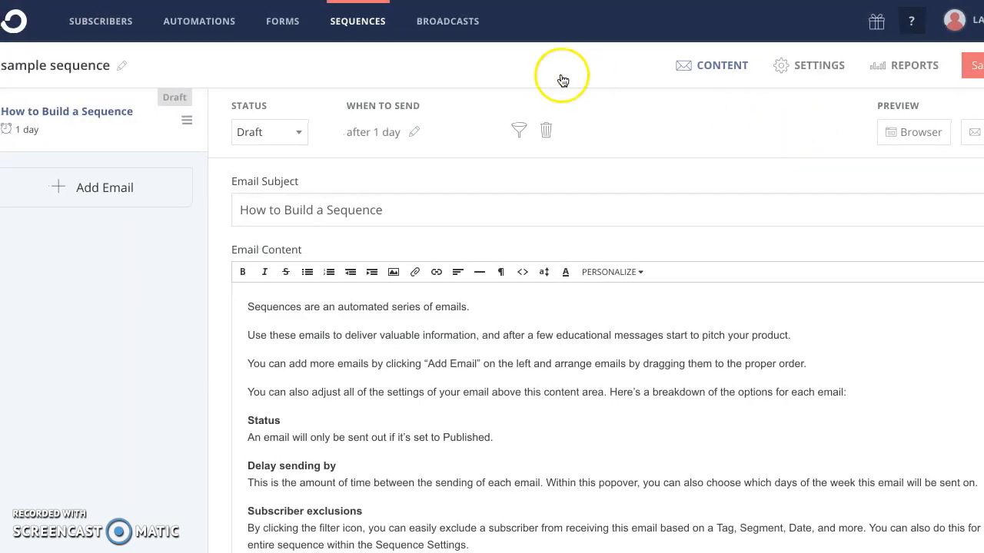
{"action": "left_click", "coordinate": [279, 24]}
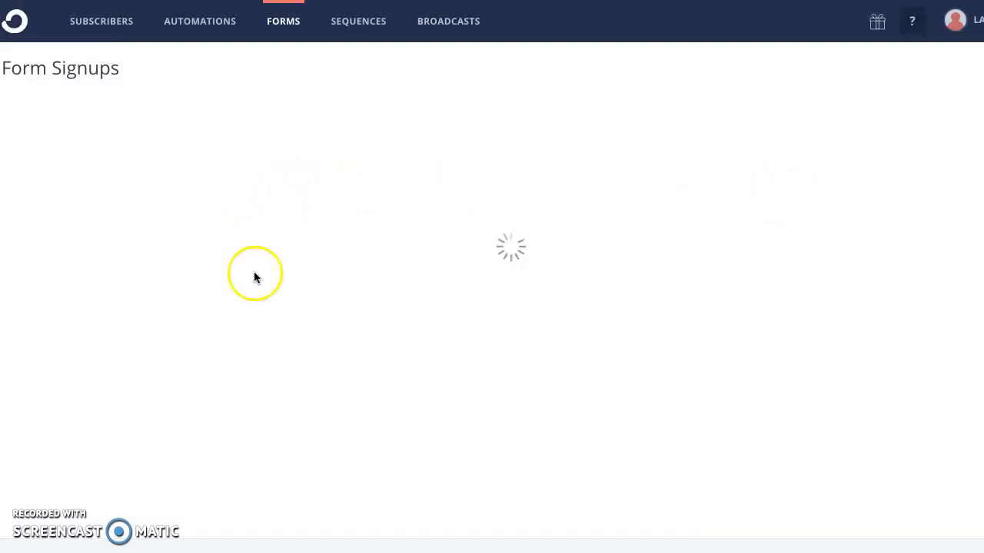
{"action": "mouse_move", "coordinate": [409, 283]}
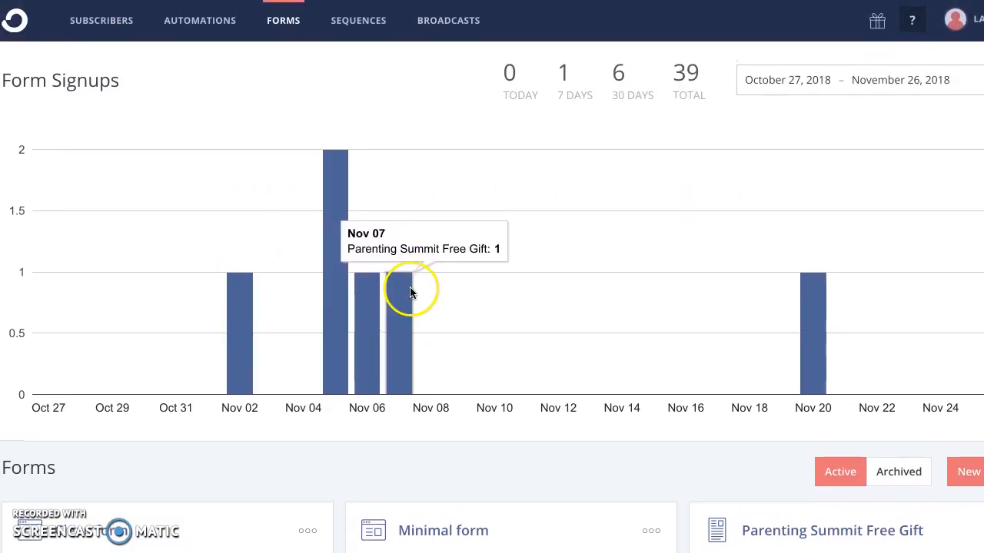
{"action": "left_click", "coordinate": [480, 530]}
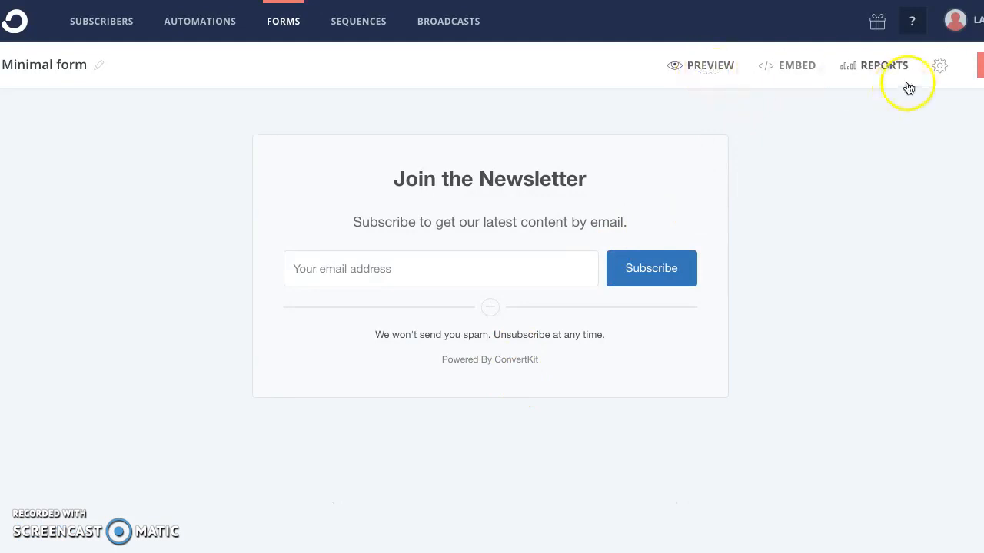
- Examine the Minimal form's general settings, incentive email, styles and advanced settings
{"action": "left_click", "coordinate": [944, 67]}
{"action": "left_click", "coordinate": [944, 67]}
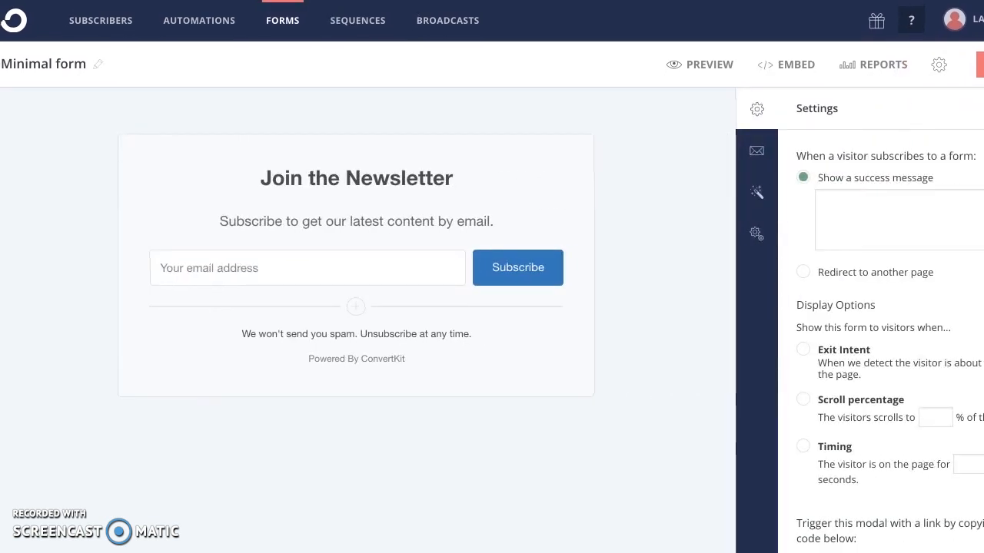
{"action": "scroll", "coordinate": [876, 248], "scroll_direction": "down", "scroll_amount": 1}
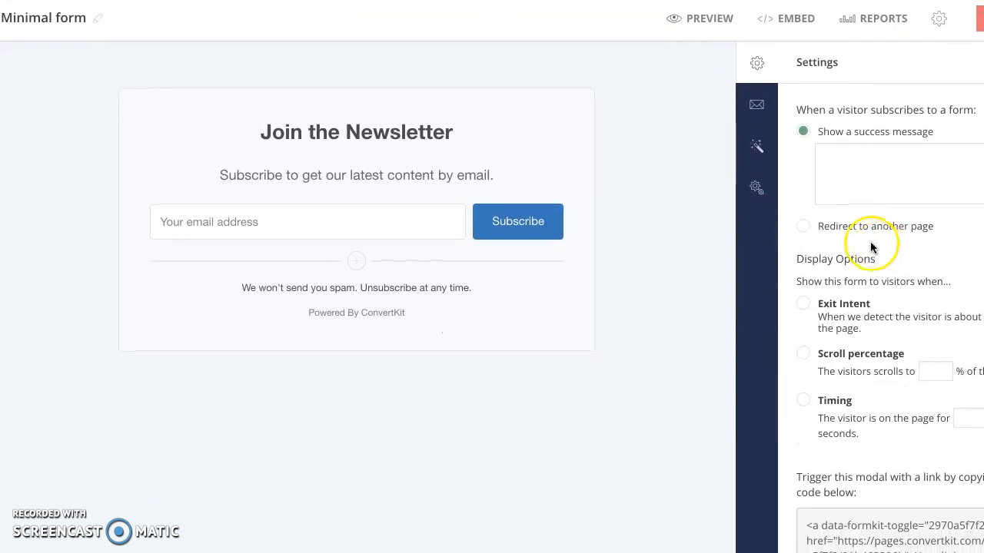
{"action": "left_click", "coordinate": [757, 105]}
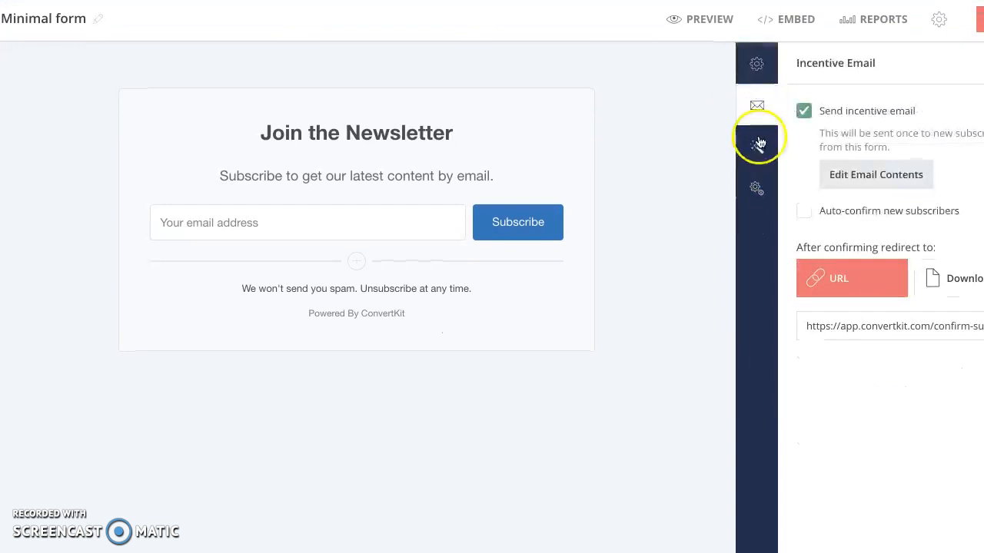
{"action": "left_click", "coordinate": [758, 144]}
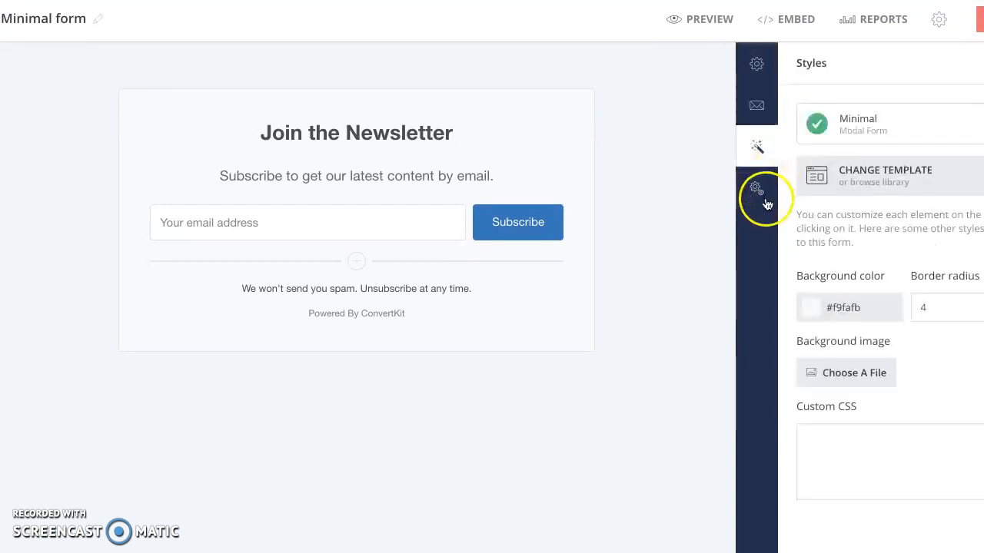
{"action": "left_click", "coordinate": [762, 190]}
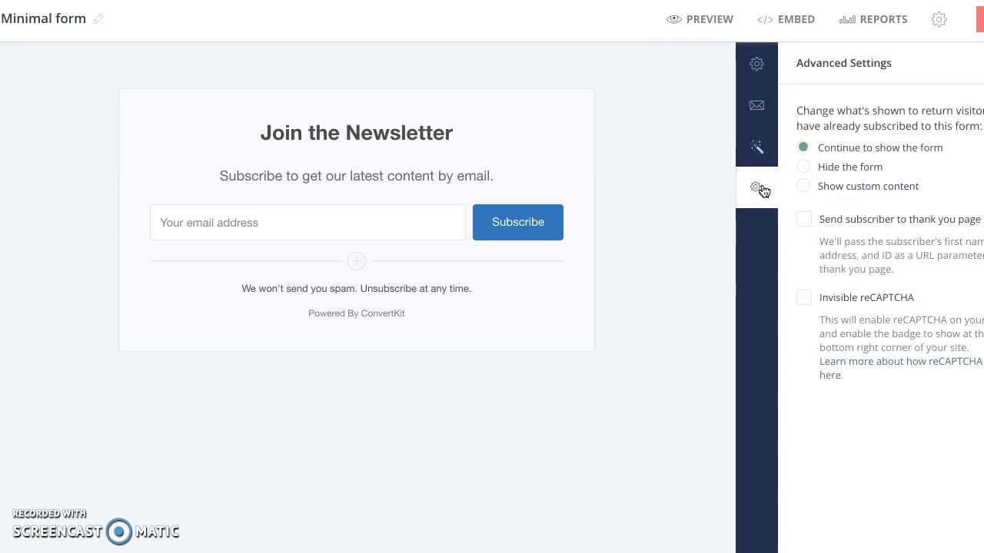
{"action": "scroll", "coordinate": [682, 207], "scroll_direction": "up", "scroll_amount": 1}
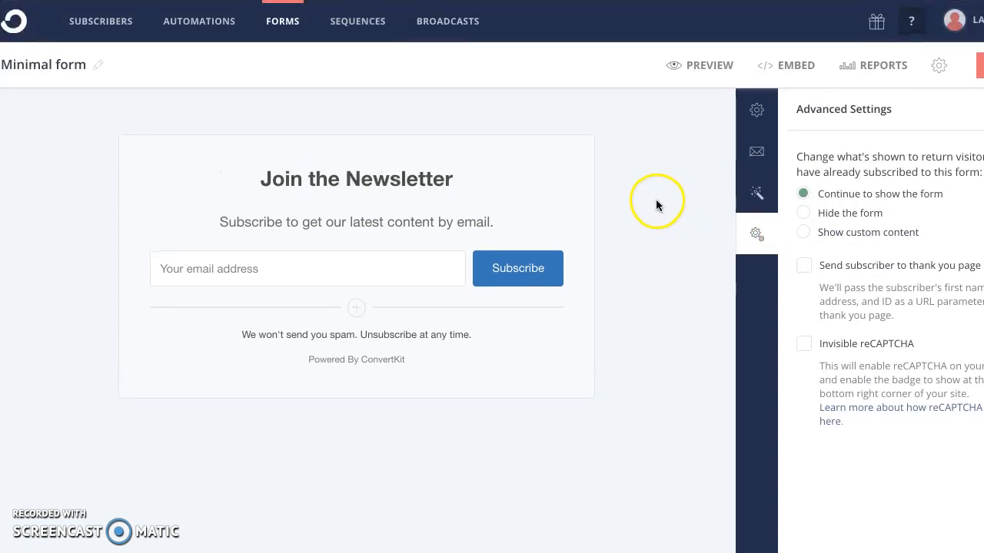
{"action": "scroll", "coordinate": [538, 184], "scroll_direction": "down", "scroll_amount": 1}
{"action": "scroll", "coordinate": [384, 114], "scroll_direction": "up", "scroll_amount": 1}
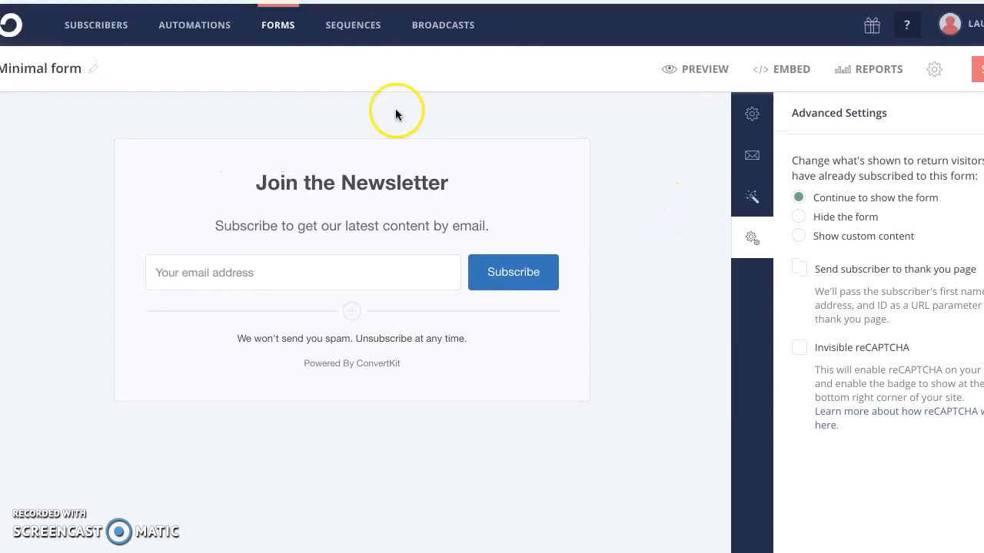
- Look over the visual automations and open the list of automation rules
{"action": "left_click", "coordinate": [229, 25]}
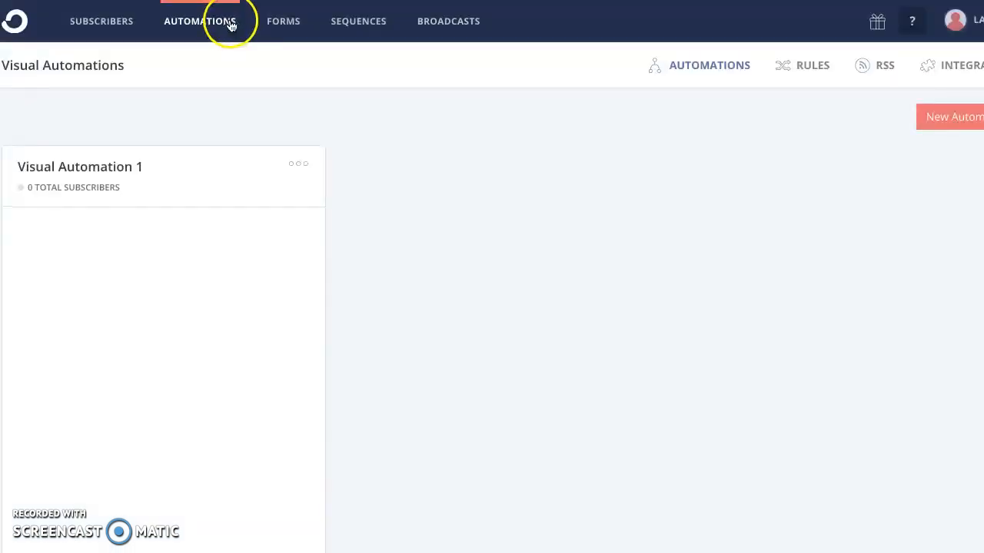
{"action": "scroll", "coordinate": [729, 140], "scroll_direction": "right", "scroll_amount": 1}
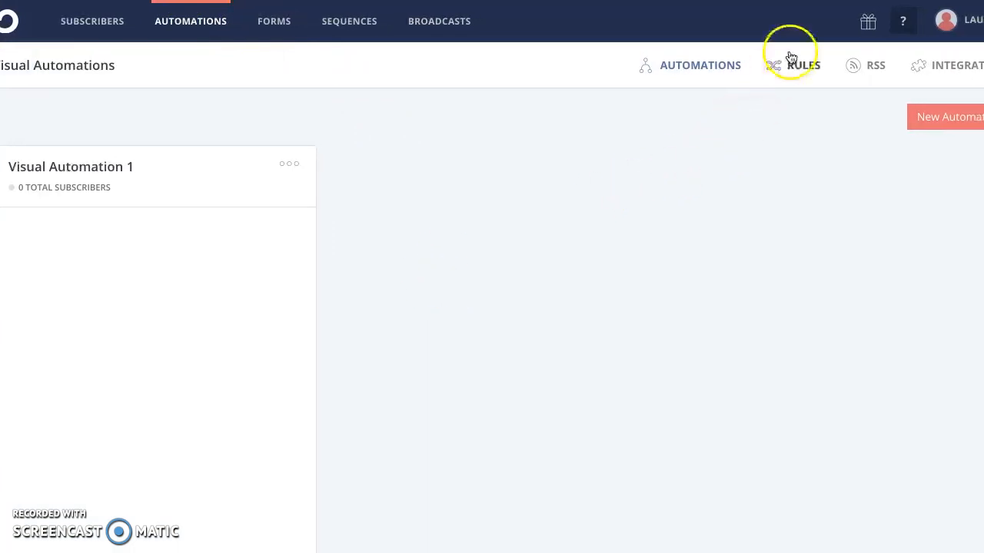
{"action": "scroll", "coordinate": [797, 74], "scroll_direction": "left", "scroll_amount": 1}
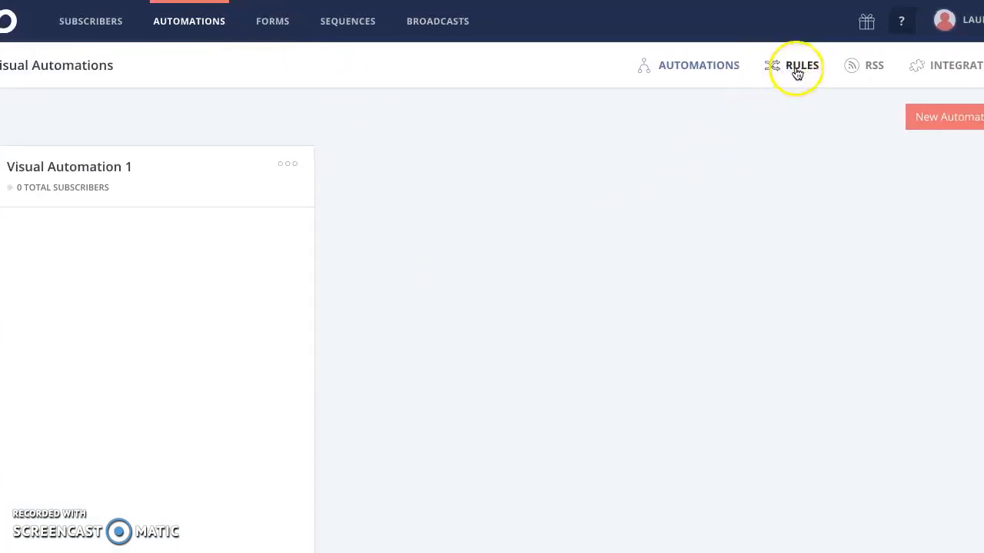
{"action": "left_click", "coordinate": [794, 73]}
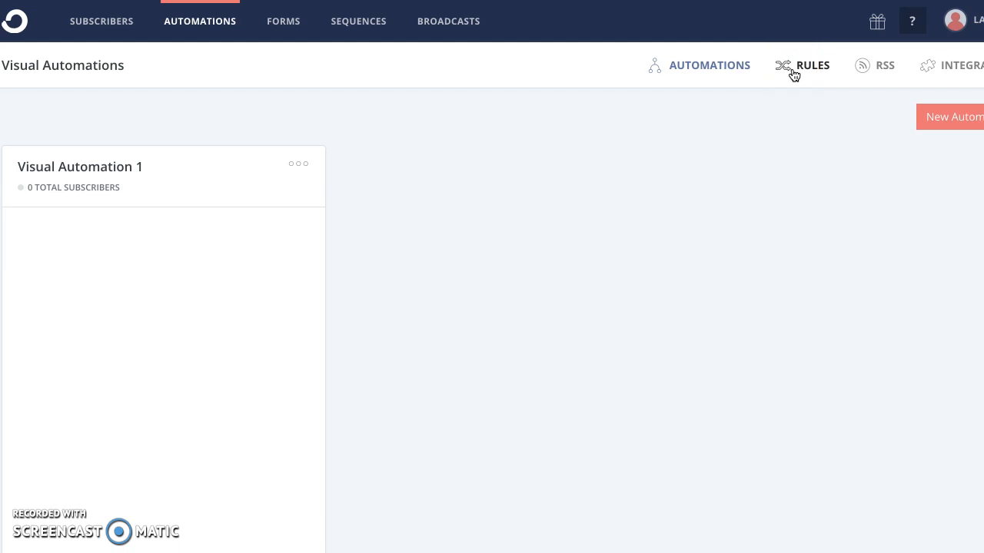
{"action": "scroll", "coordinate": [793, 76], "scroll_direction": "right", "scroll_amount": 1}
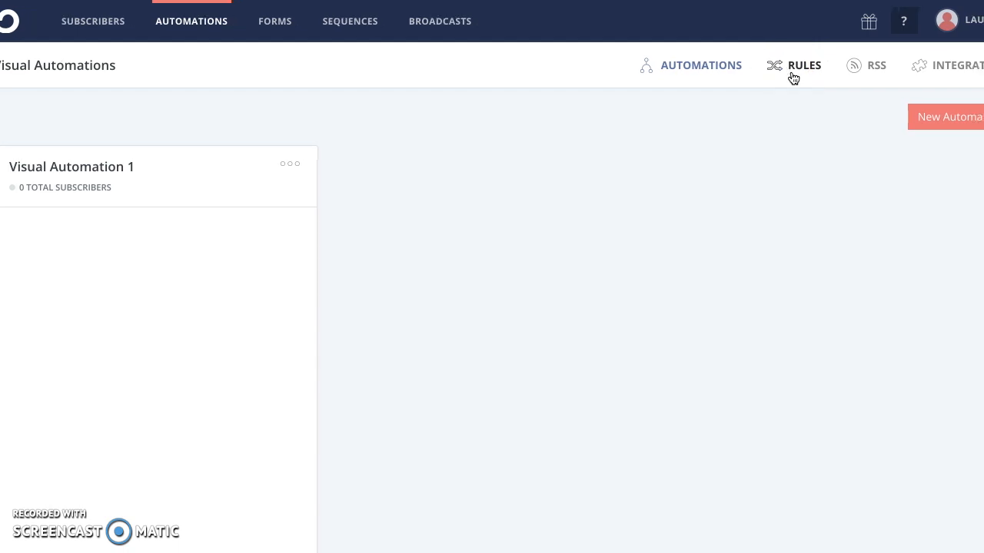
{"action": "scroll", "coordinate": [805, 76], "scroll_direction": "right", "scroll_amount": 1}
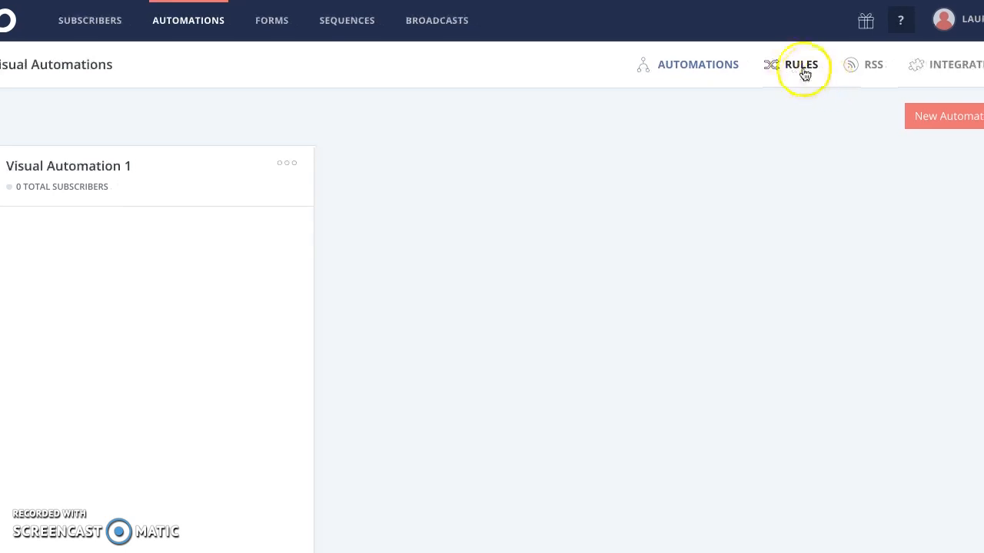
{"action": "scroll", "coordinate": [804, 82], "scroll_direction": "up", "scroll_amount": 1}
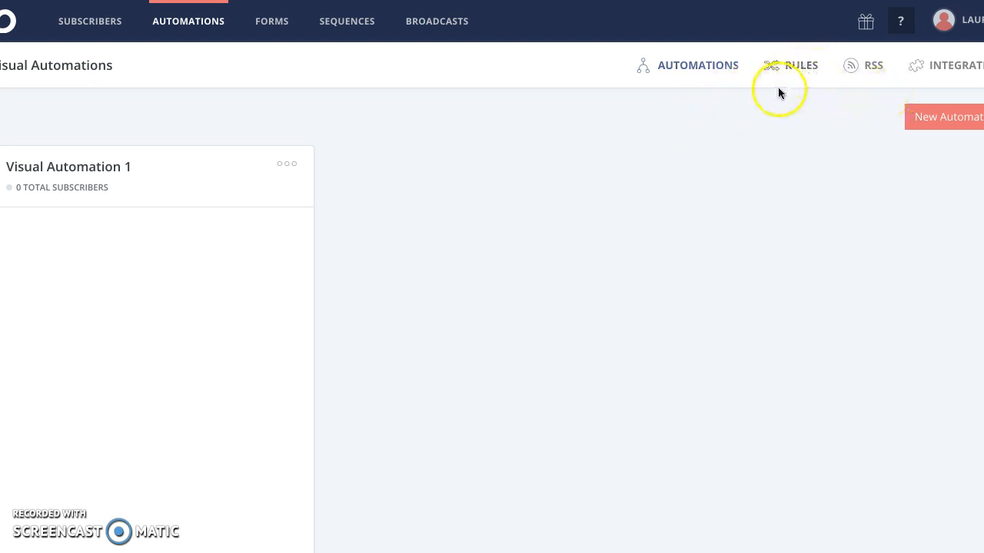
{"action": "left_click", "coordinate": [801, 66]}
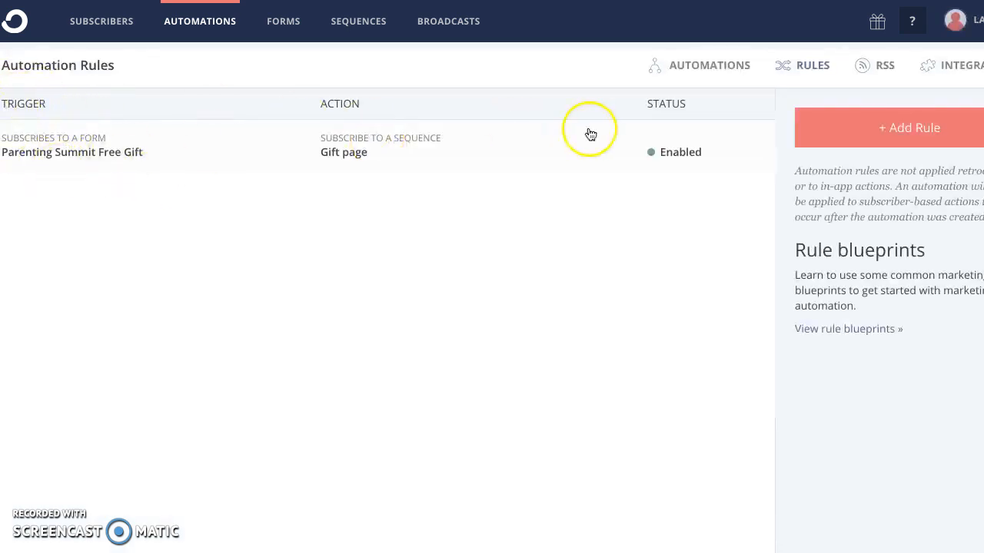
- Start a new automation rule with the Subscribes to a form trigger and the Subscribe to a sequence action
{"action": "left_click", "coordinate": [885, 133]}
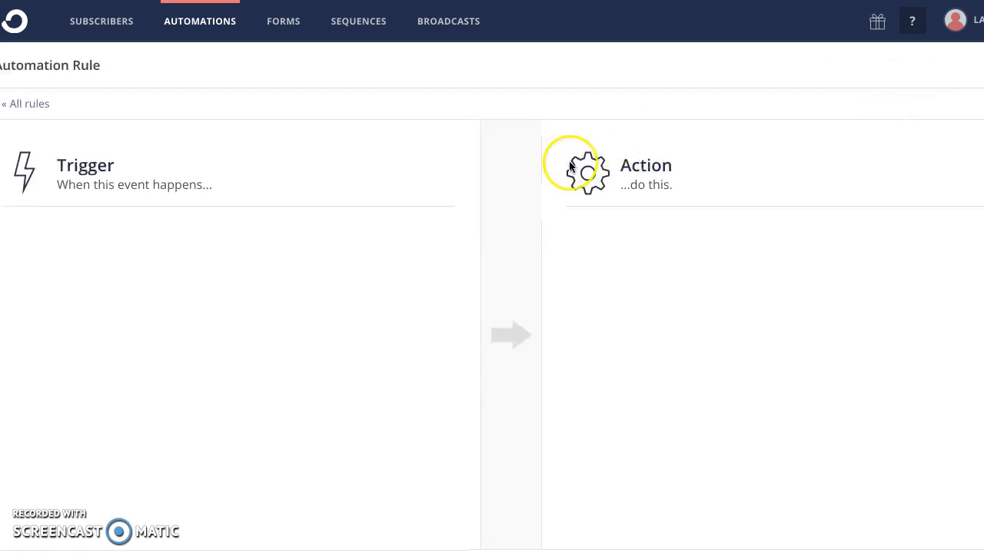
{"action": "left_click", "coordinate": [116, 285]}
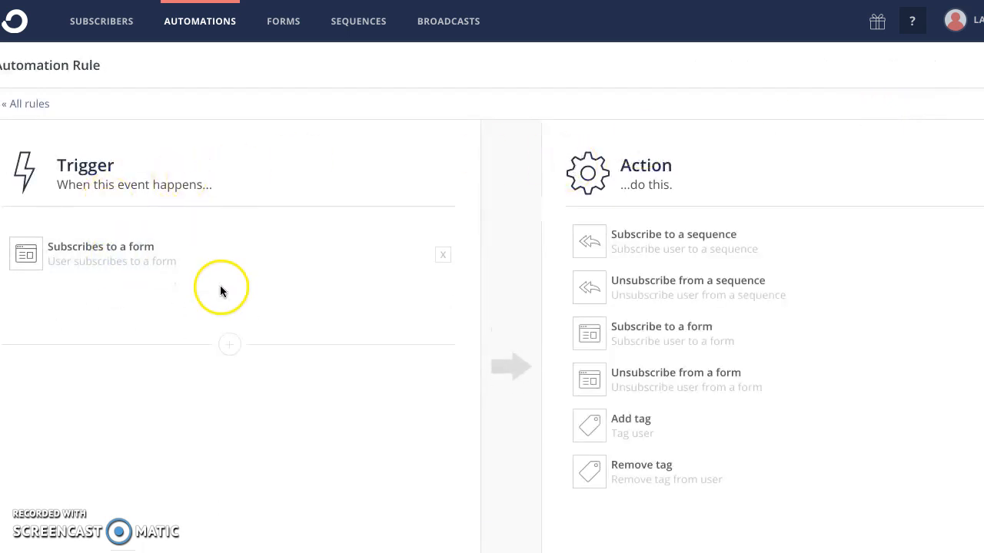
{"action": "left_click", "coordinate": [158, 309]}
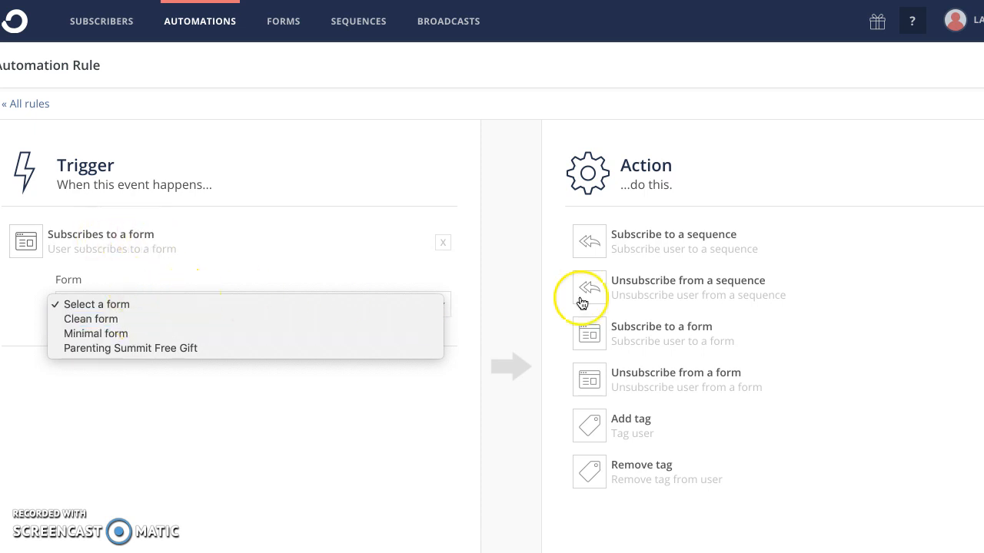
{"action": "left_click", "coordinate": [682, 233]}
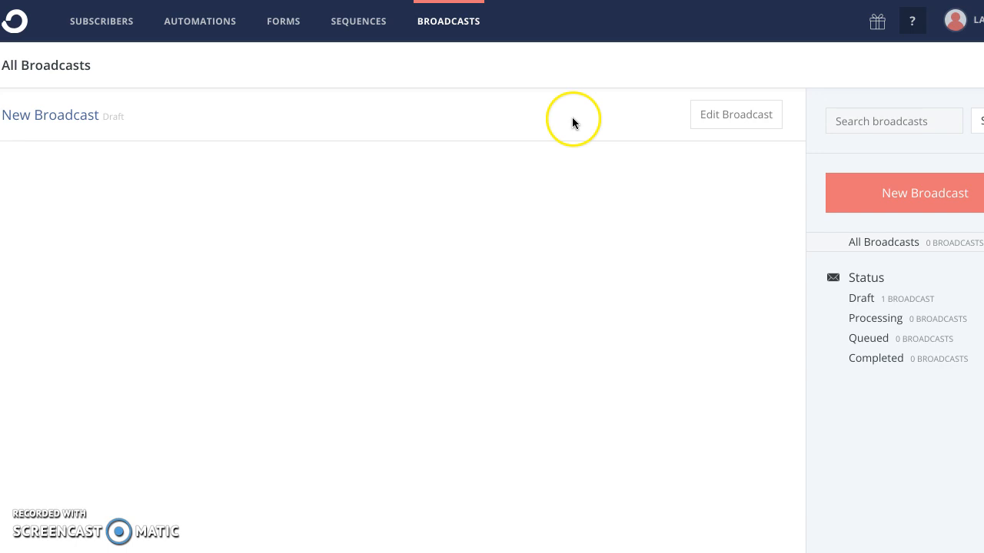
- Start a new broadcast and view the fields for adding a from address, closing them without adding one
{"action": "left_click", "coordinate": [887, 192]}
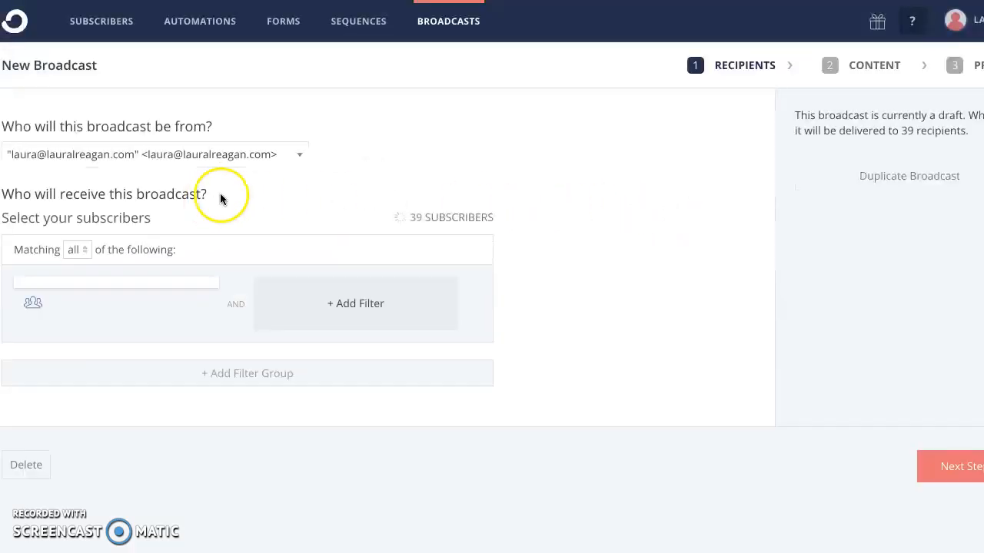
{"action": "left_click", "coordinate": [238, 156]}
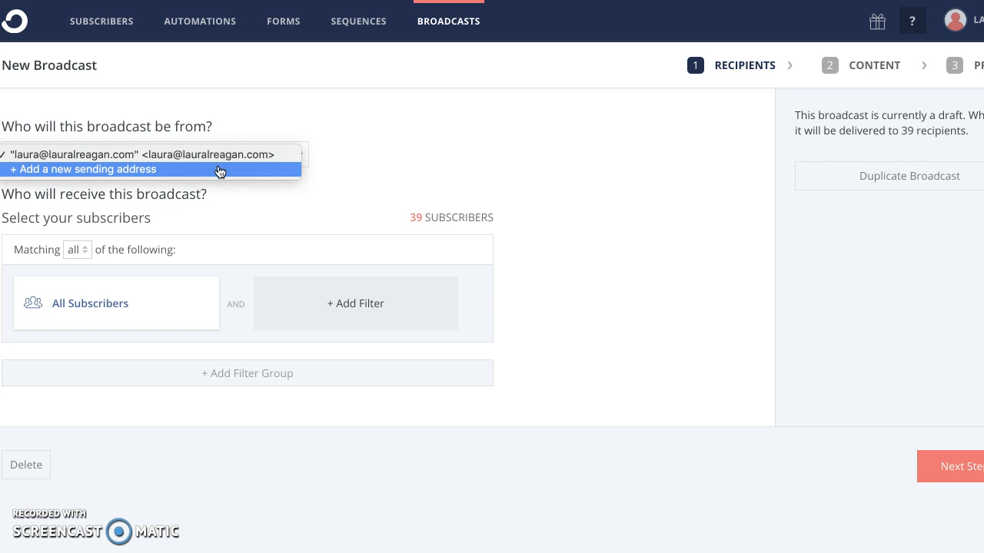
{"action": "left_click", "coordinate": [136, 168]}
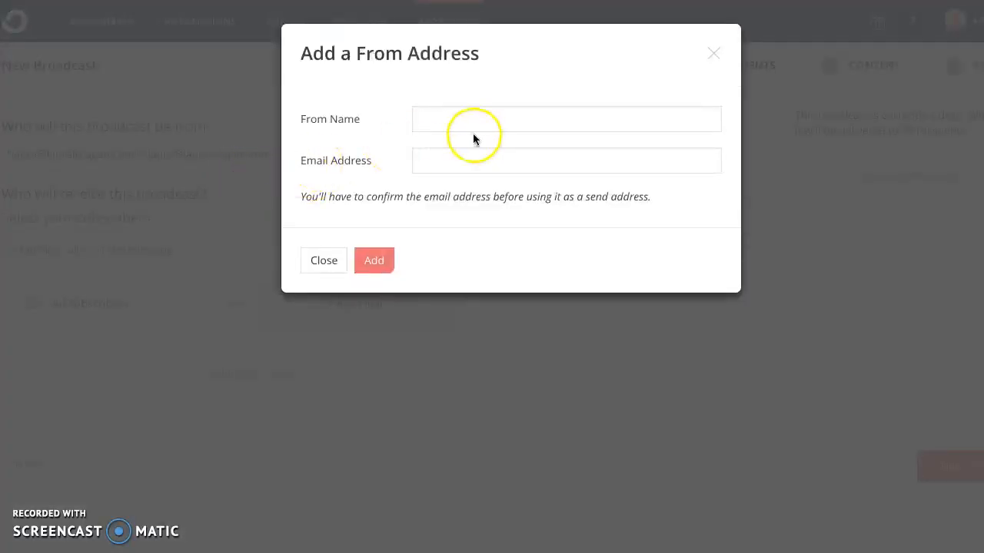
{"action": "left_click", "coordinate": [326, 261]}
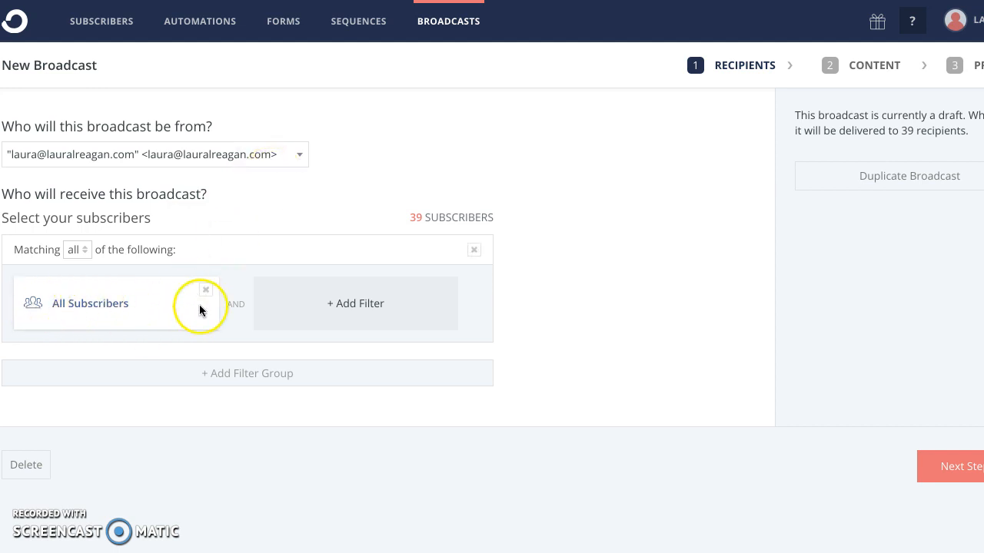
- Set the broadcast's All Subscribers filter to those subscribed to the Parenting Summit Free Gift form
{"action": "left_click", "coordinate": [80, 305]}
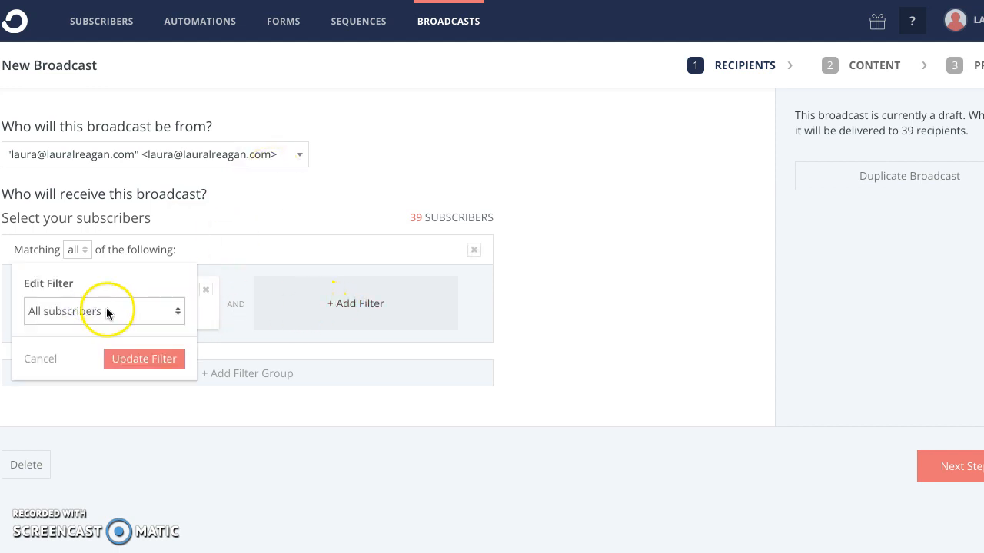
{"action": "left_click", "coordinate": [107, 311]}
{"action": "left_click", "coordinate": [76, 350]}
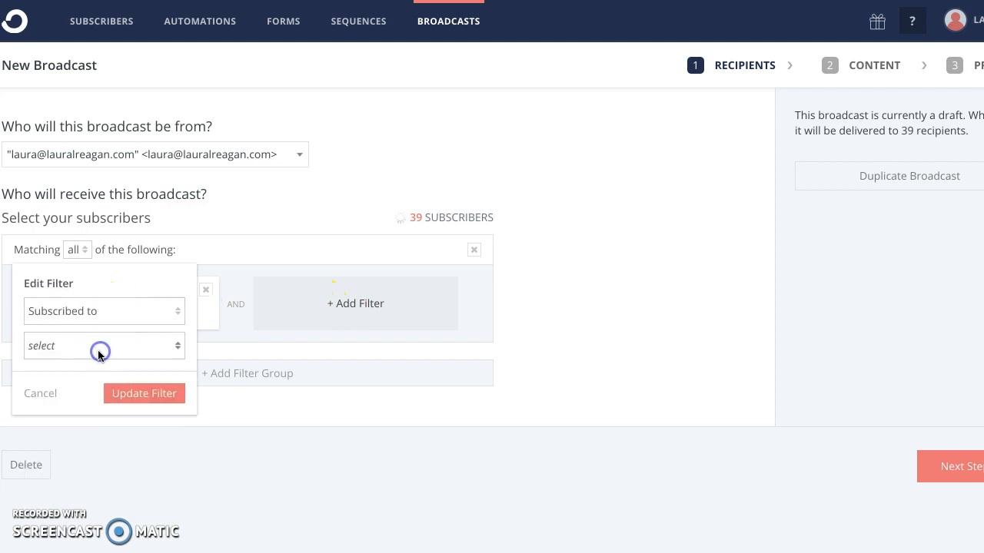
{"action": "left_click", "coordinate": [92, 350]}
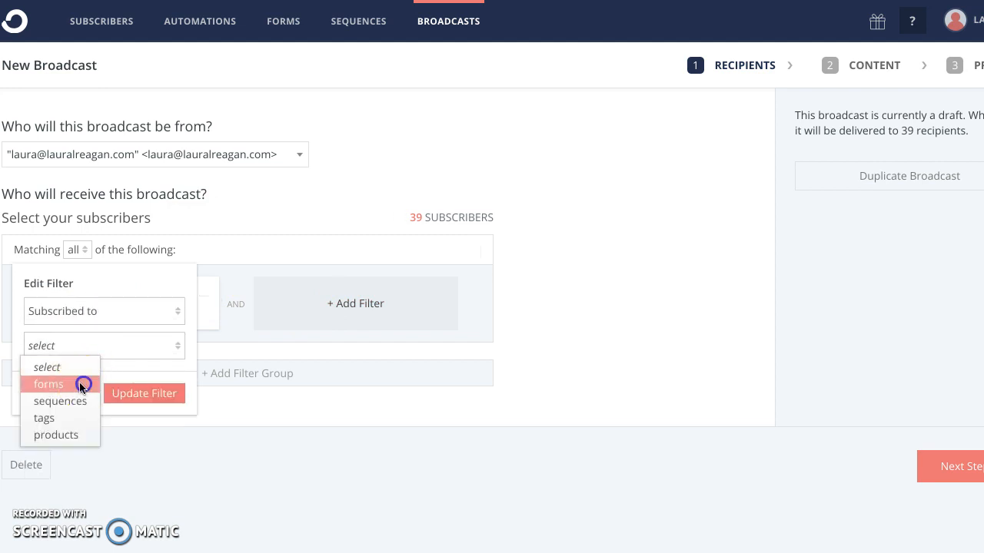
{"action": "left_click", "coordinate": [73, 383]}
{"action": "left_click", "coordinate": [71, 381]}
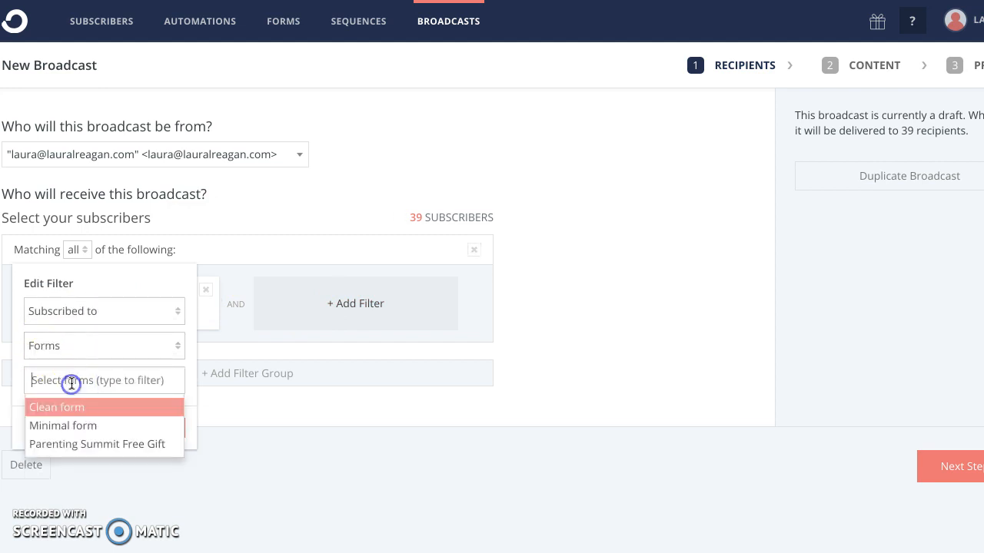
{"action": "left_click", "coordinate": [87, 445]}
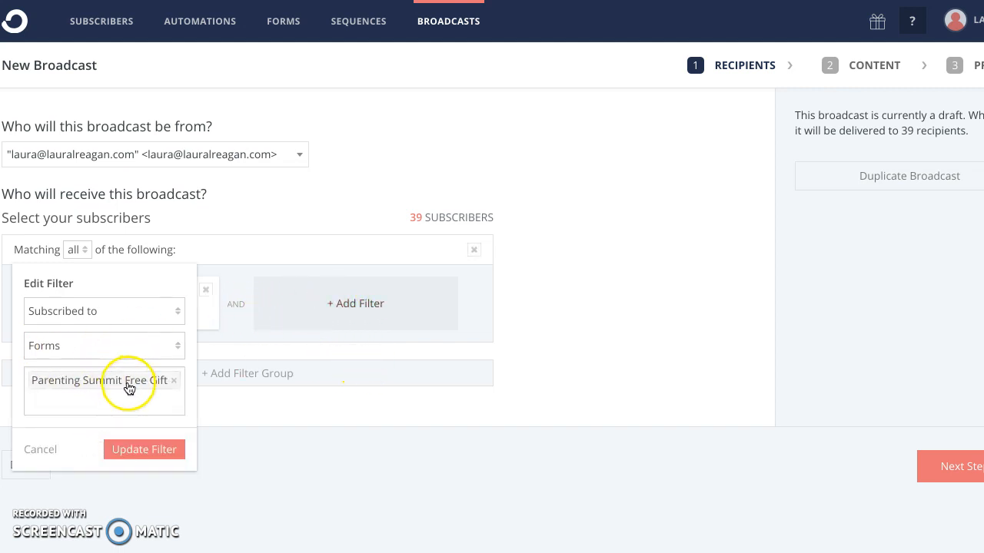
- Change the broadcast's recipient filter to Distance from a city, within 100 miles of New York, United States of America
{"action": "left_click", "coordinate": [351, 317]}
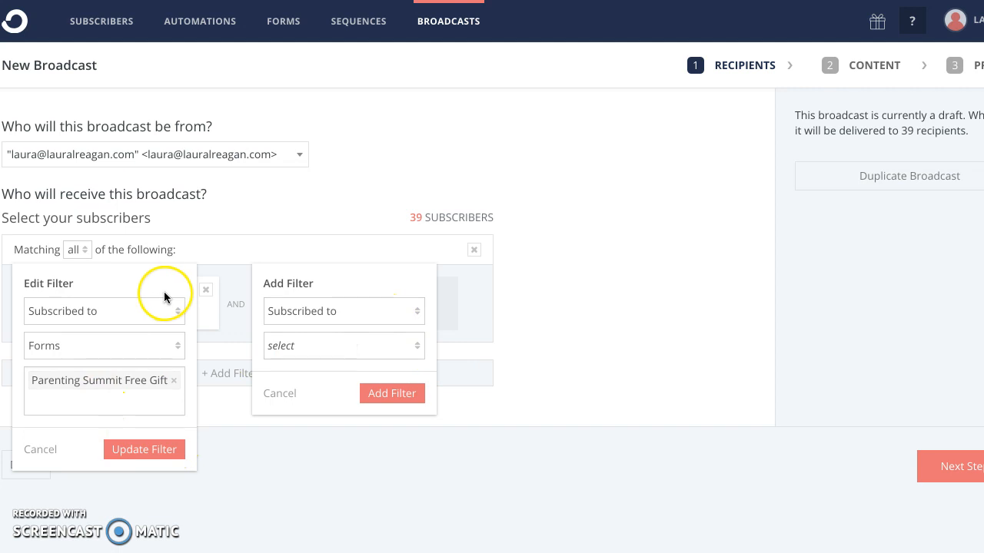
{"action": "left_click", "coordinate": [115, 312]}
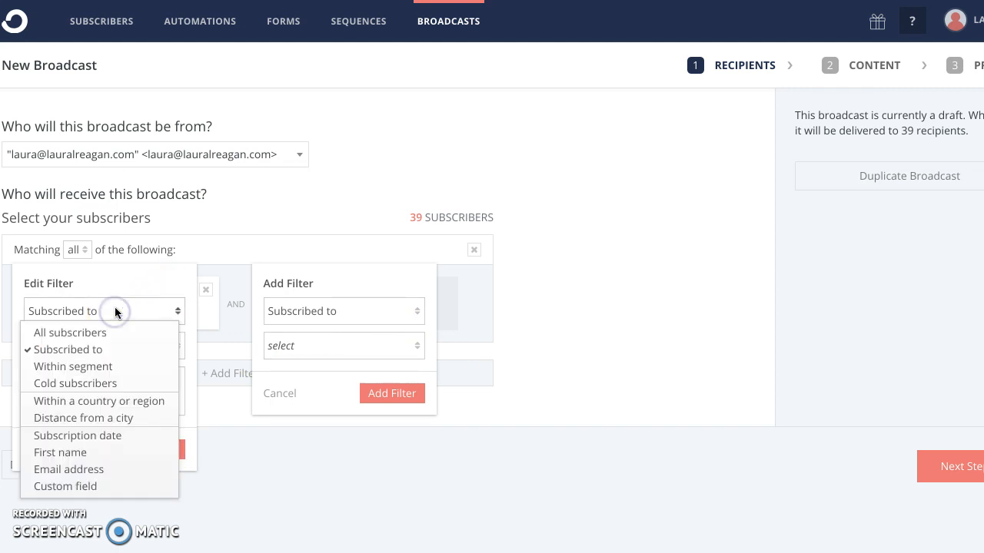
{"action": "left_click", "coordinate": [125, 418]}
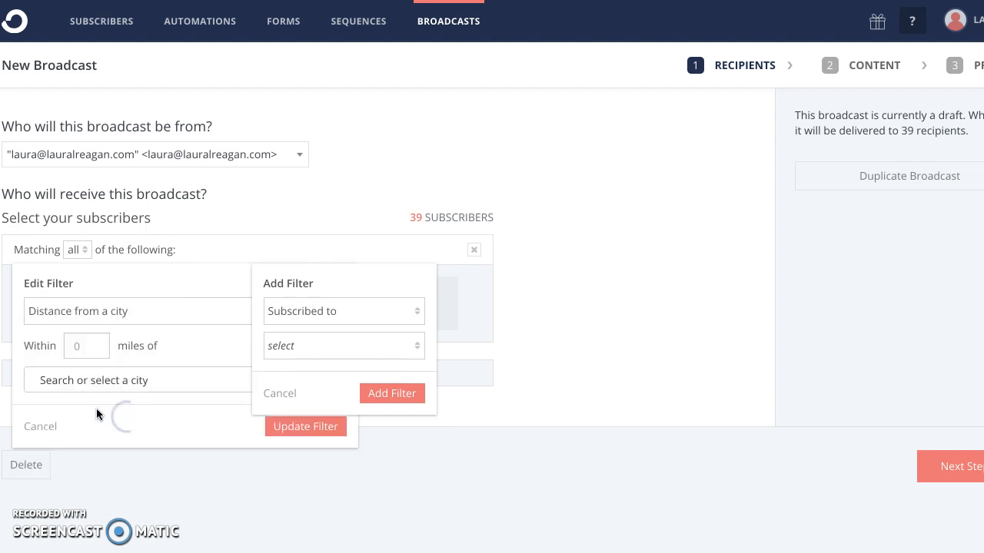
{"action": "left_click", "coordinate": [82, 344]}
{"action": "type", "text": "1"}
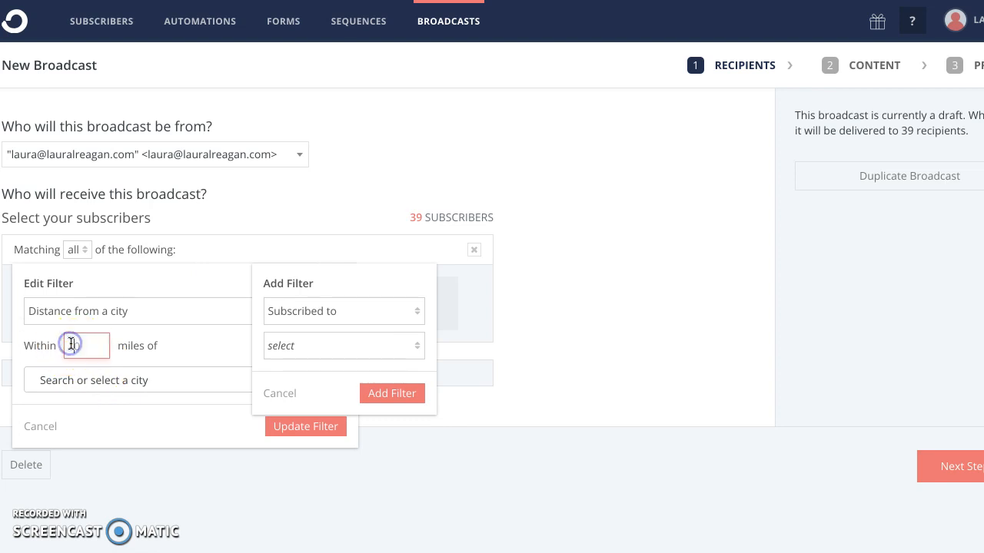
{"action": "type", "text": "00"}
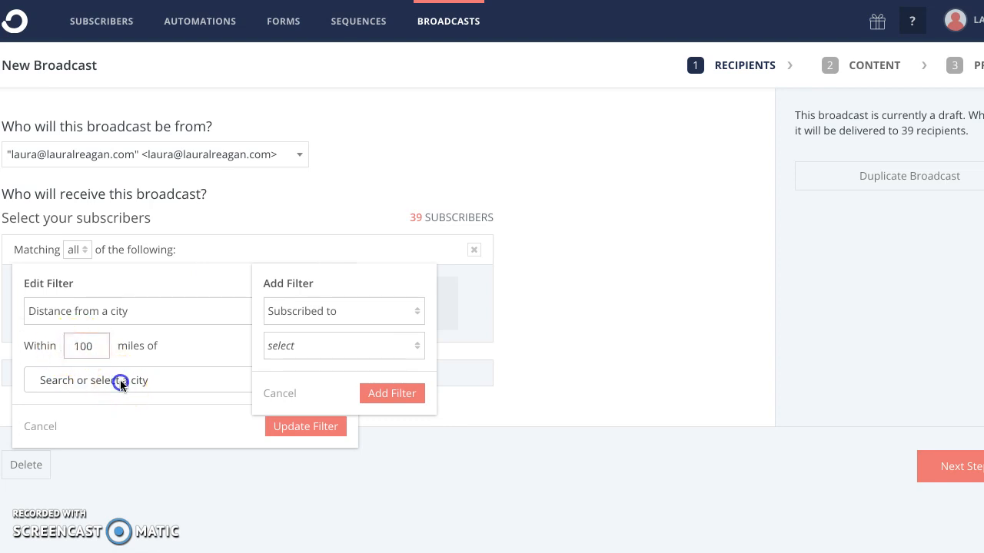
{"action": "left_click", "coordinate": [125, 379]}
{"action": "left_click", "coordinate": [159, 426]}
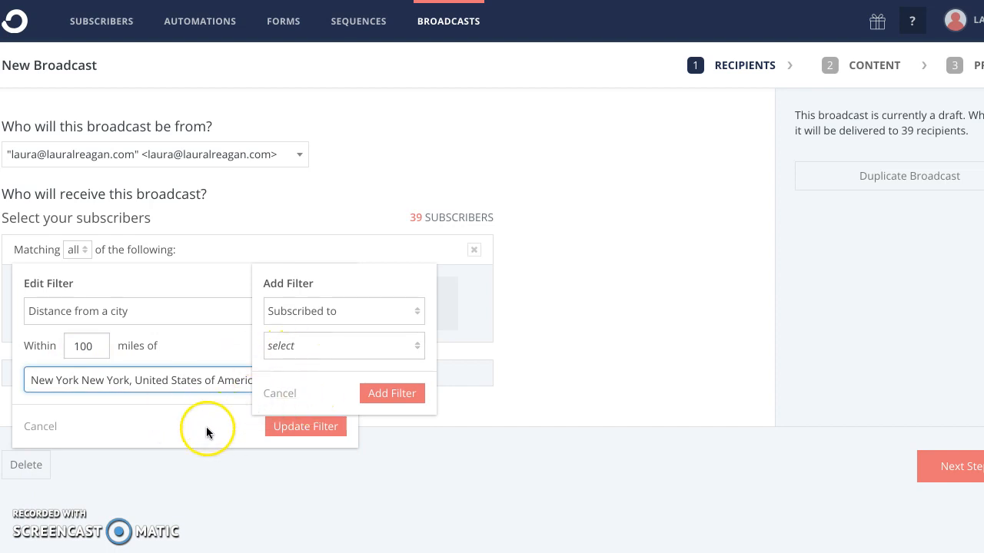
{"action": "left_click", "coordinate": [304, 426]}
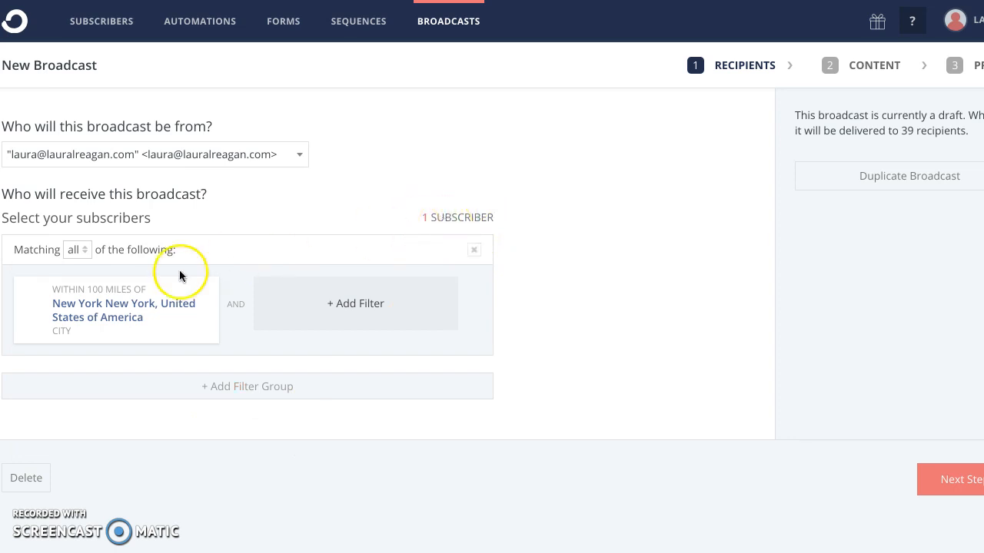
- Add a second filter group matching none of the following, and open its new filter form and cancel it
{"action": "left_click", "coordinate": [221, 394]}
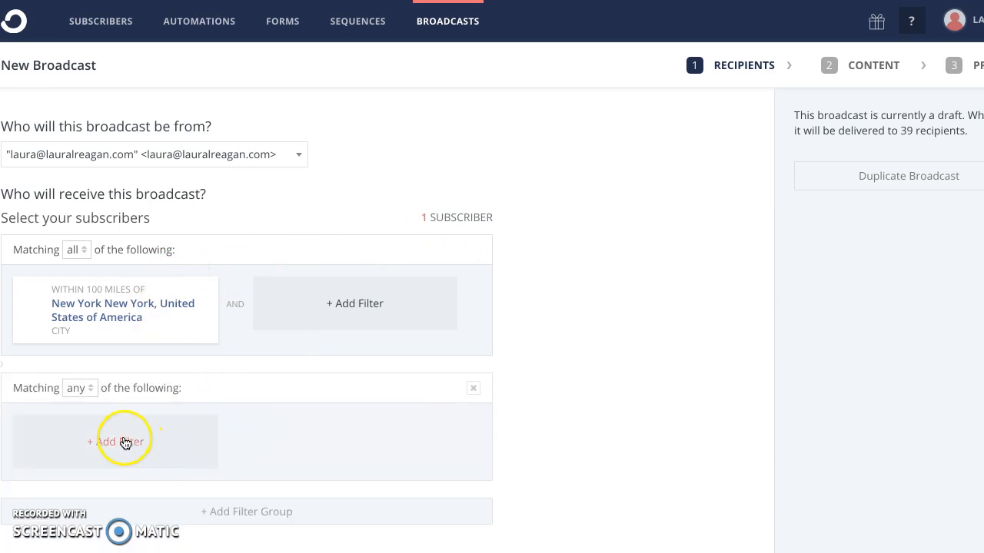
{"action": "left_click", "coordinate": [83, 389]}
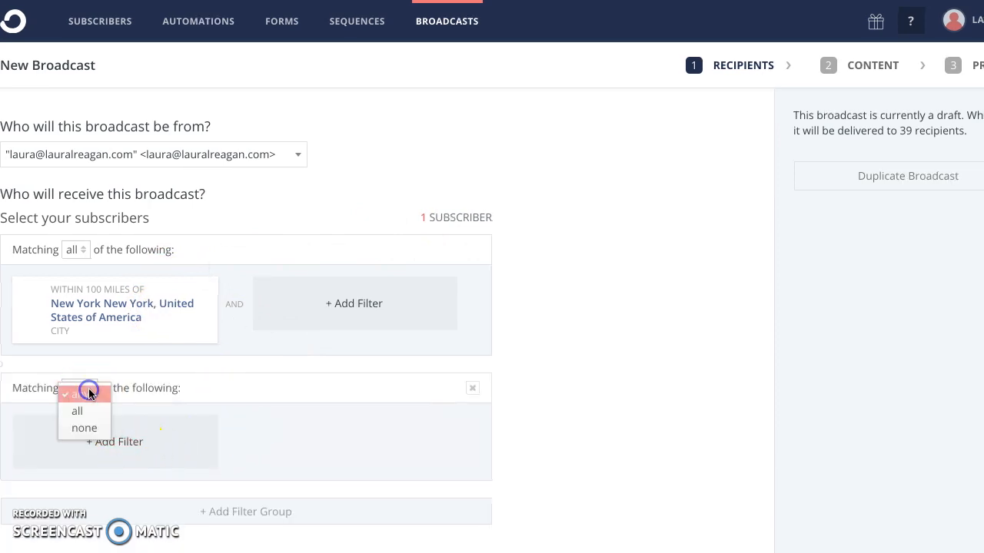
{"action": "left_click", "coordinate": [94, 428]}
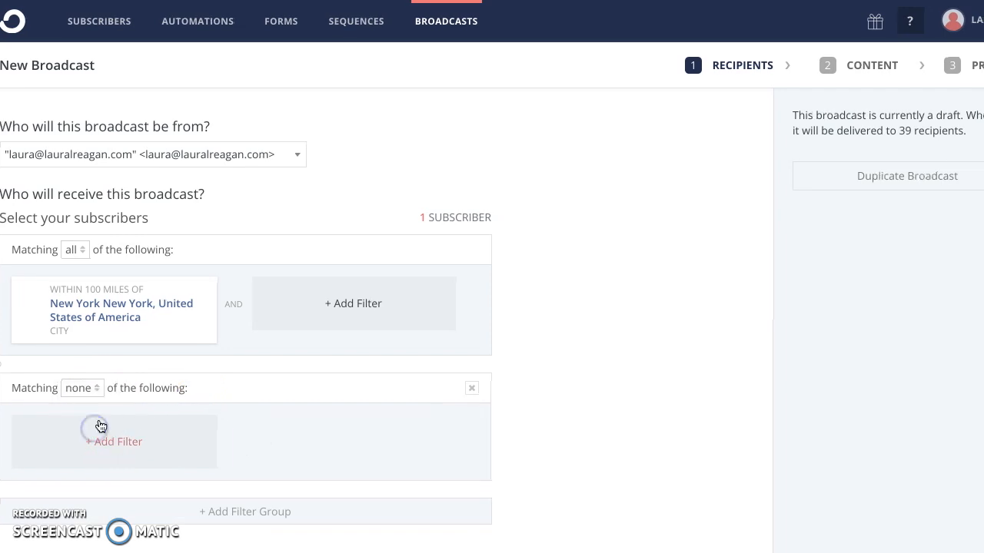
{"action": "left_click", "coordinate": [127, 443]}
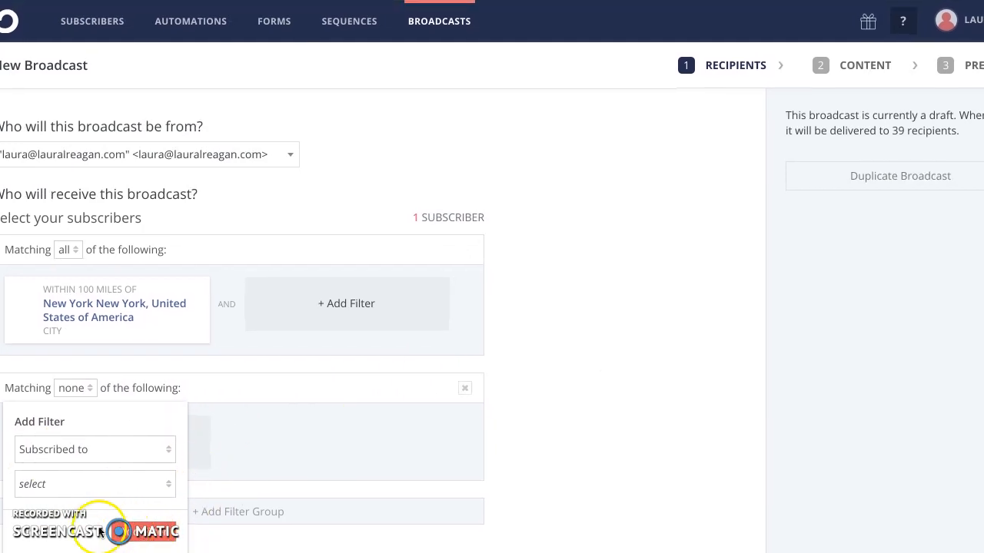
{"action": "left_click", "coordinate": [35, 536]}
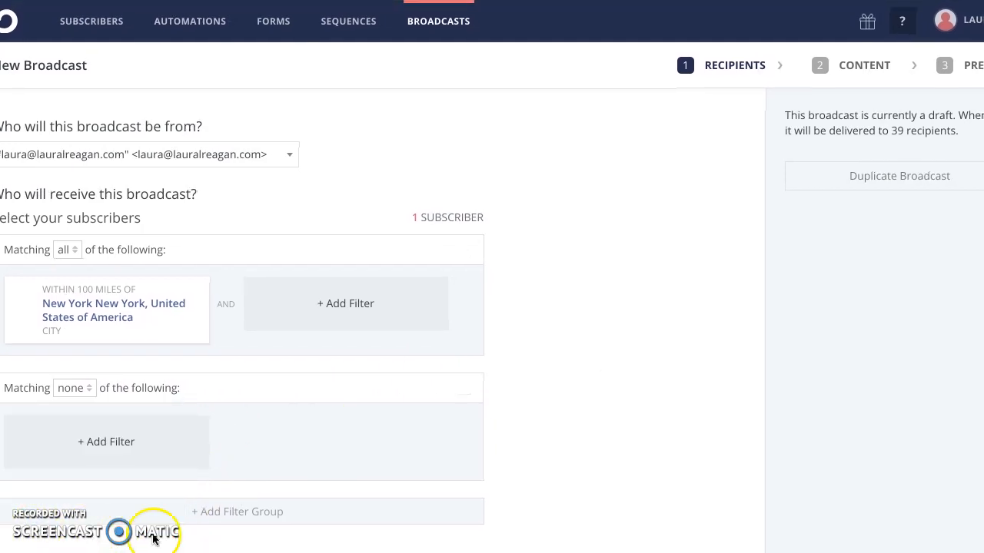
{"action": "left_click", "coordinate": [285, 514]}
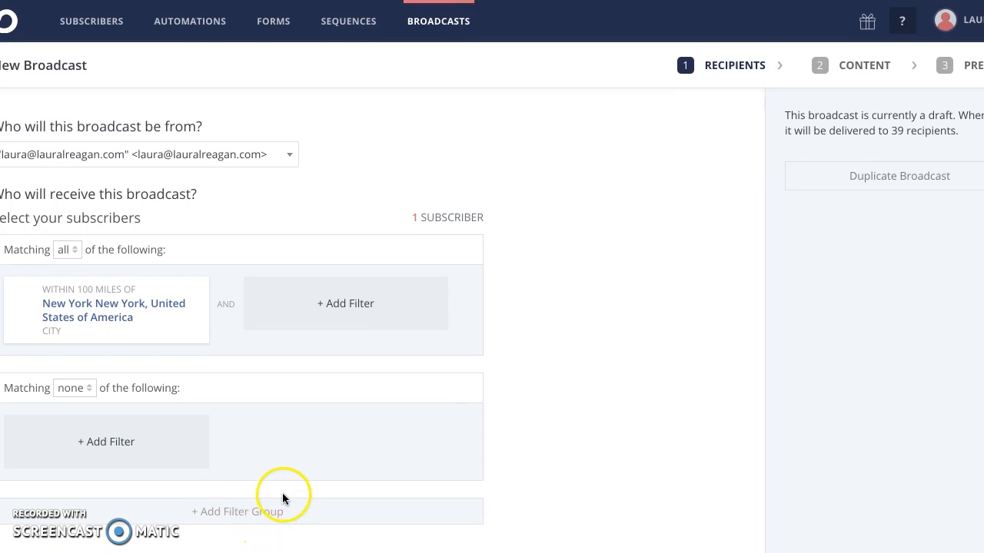
- Edit the New York distance filter, switching its type to All subscribers and finally to Within segment
{"action": "left_click", "coordinate": [136, 302]}
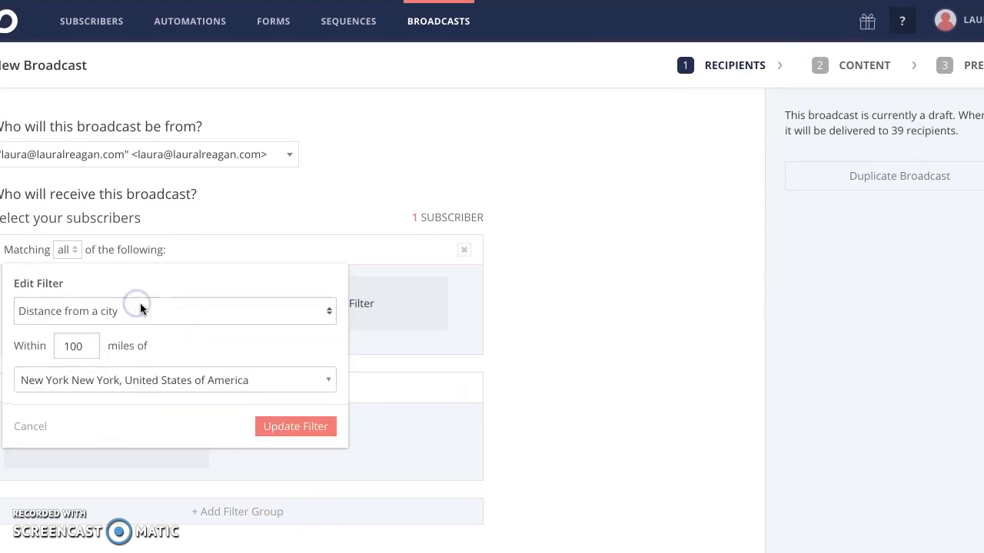
{"action": "left_click", "coordinate": [143, 310]}
{"action": "left_click", "coordinate": [101, 332]}
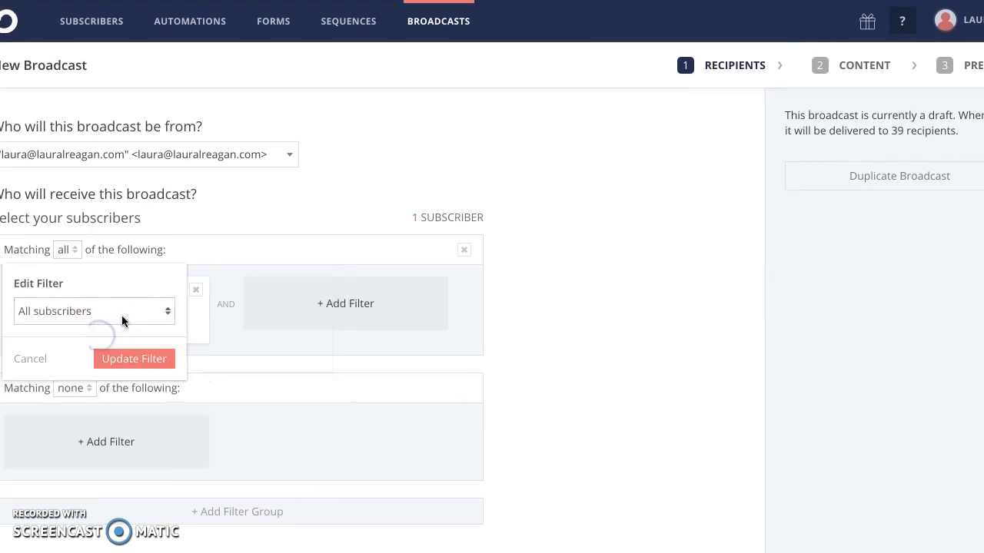
{"action": "left_click", "coordinate": [122, 312]}
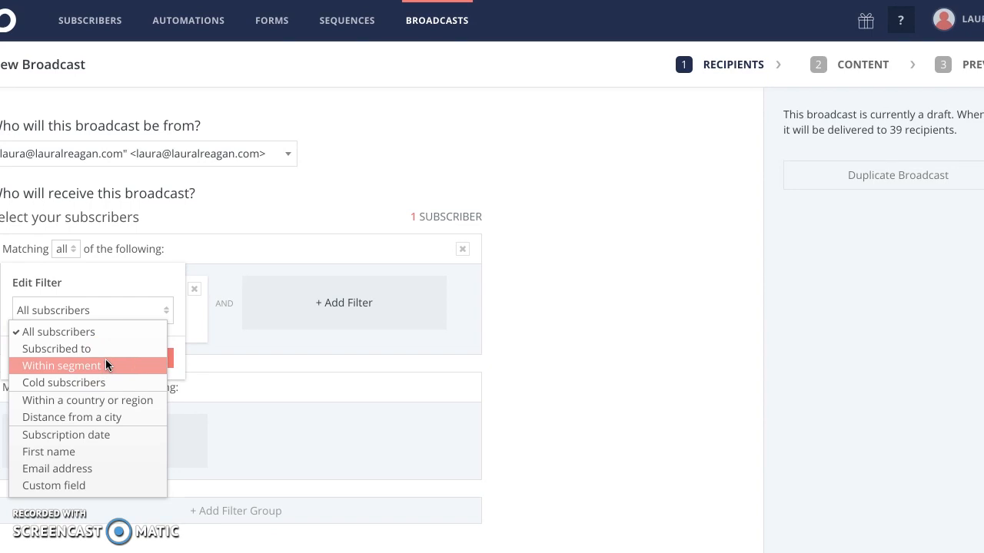
{"action": "left_click", "coordinate": [108, 366]}
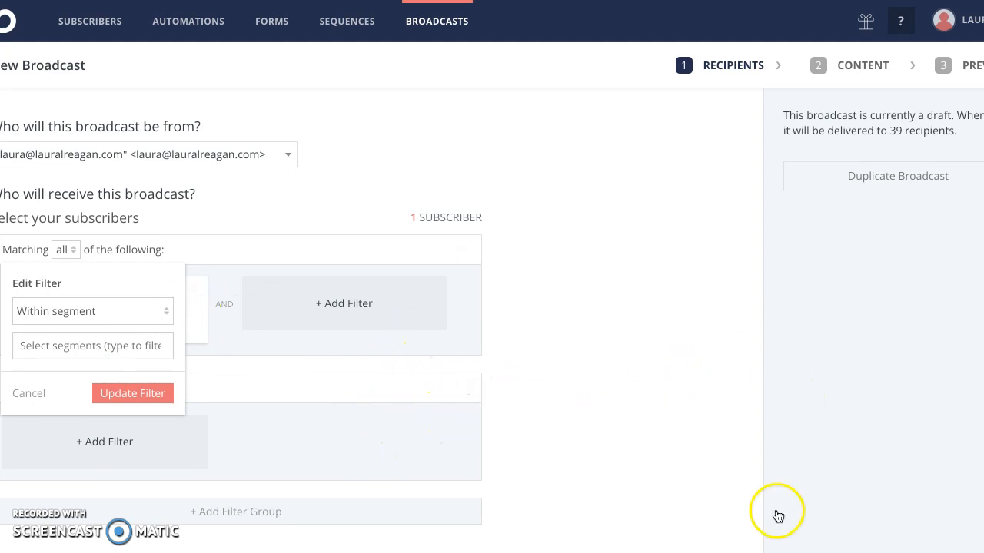
- Reload the broadcast page to restore the All Subscribers filter, open that filter, and continue to the email content stage
{"action": "key", "text": "super+r"}
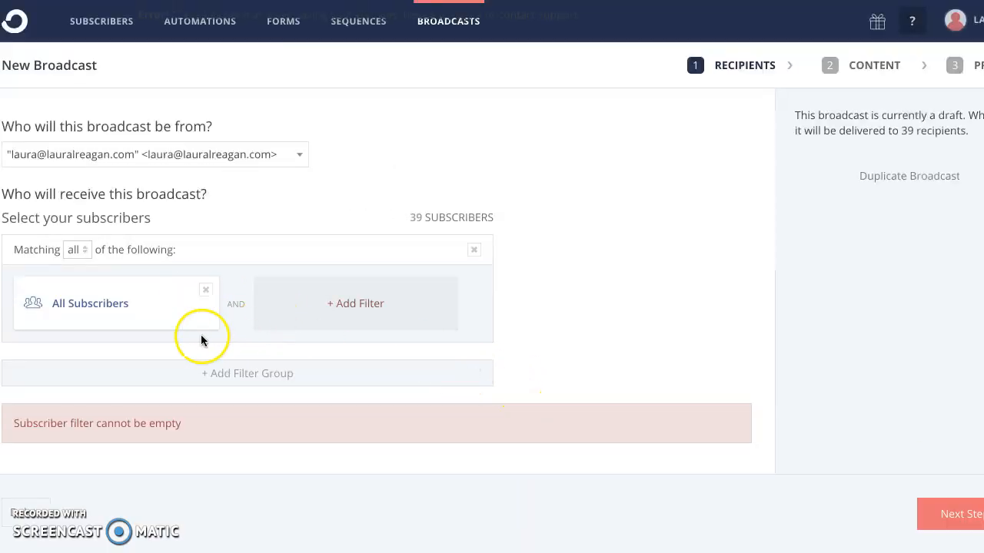
{"action": "left_click", "coordinate": [115, 302]}
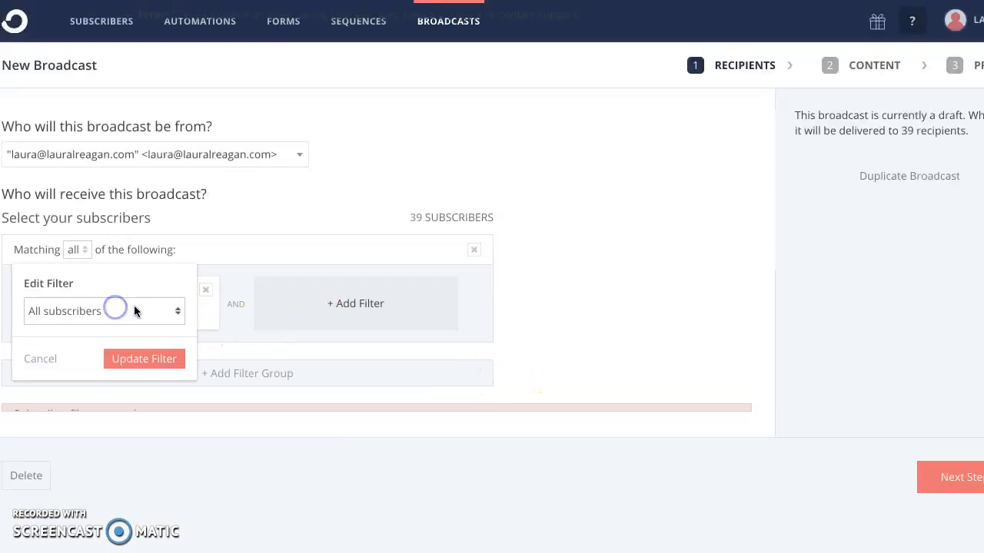
{"action": "left_click", "coordinate": [320, 304]}
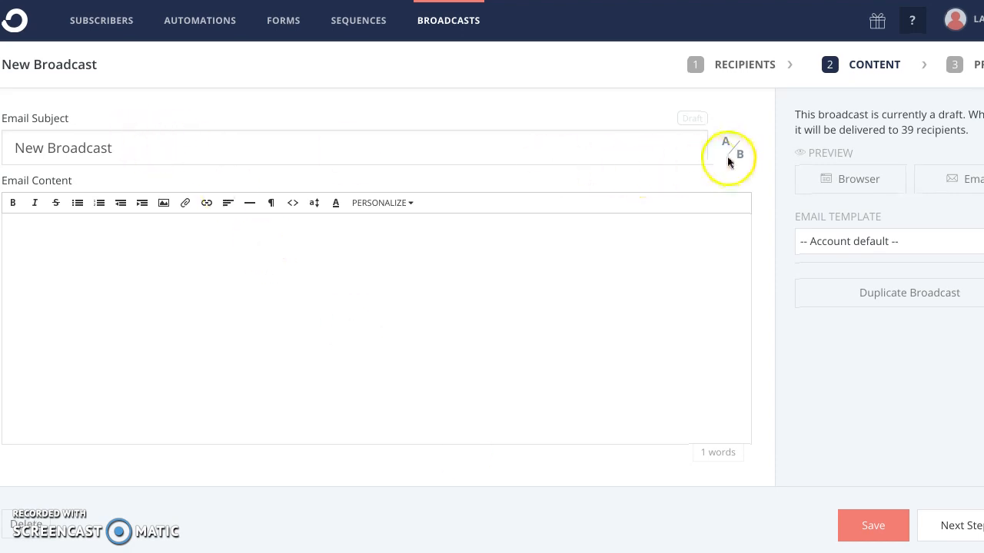
- Turn on A/B testing for the email subject and remove the second subject line again
{"action": "left_click", "coordinate": [731, 150]}
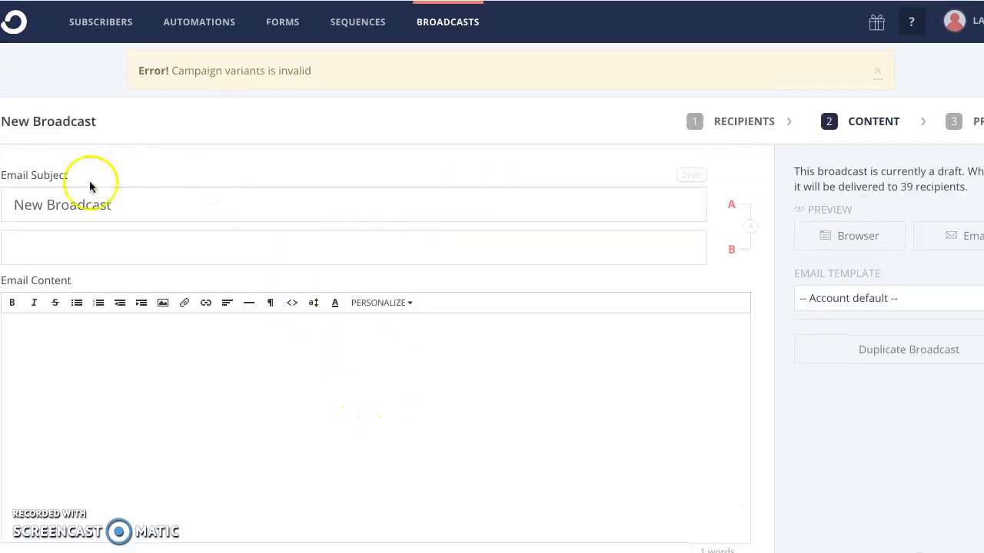
{"action": "left_click", "coordinate": [749, 171]}
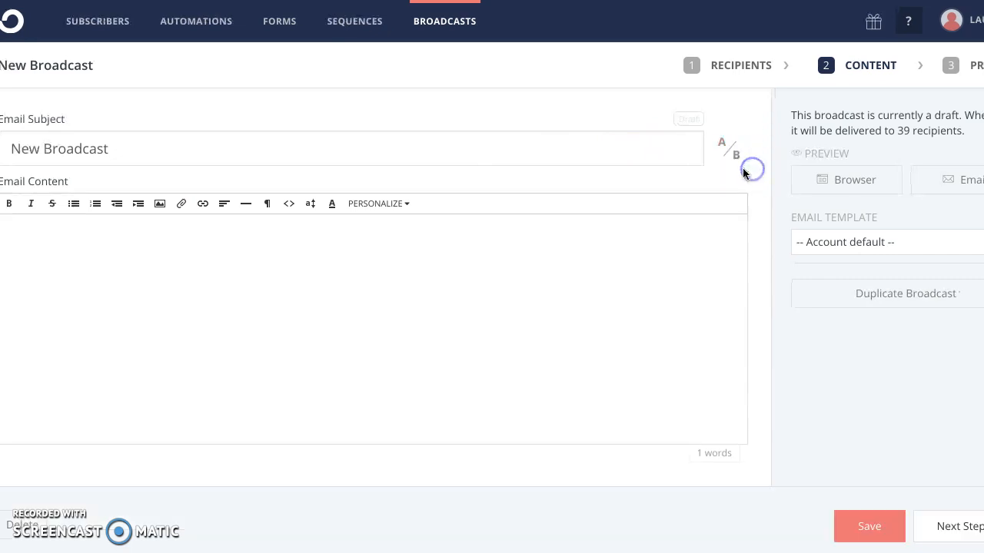
- Place the cursor in the empty email content and proceed to the broadcast's preview stage
{"action": "left_click", "coordinate": [220, 264]}
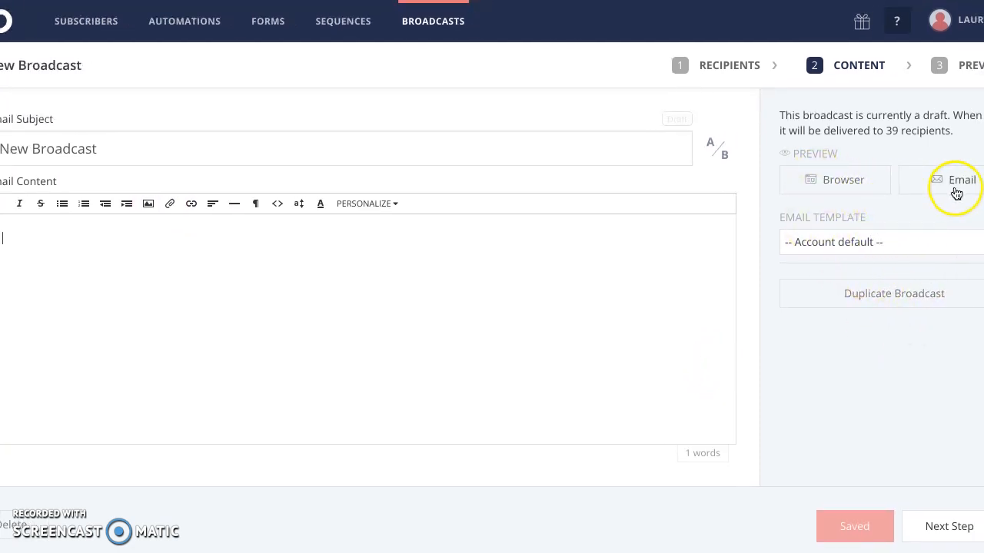
{"action": "left_click", "coordinate": [940, 529]}
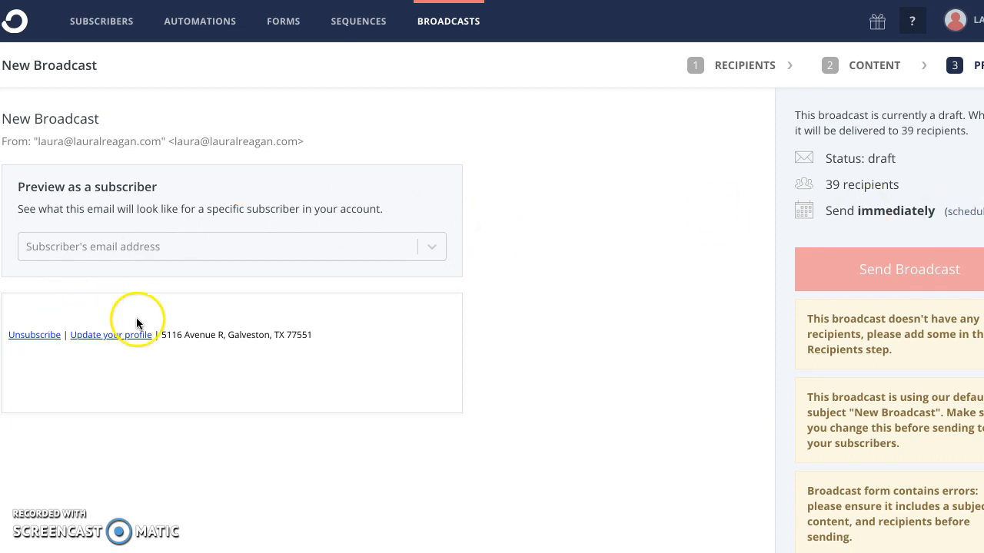
{"action": "scroll", "coordinate": [225, 390], "scroll_direction": "up", "scroll_amount": 1}
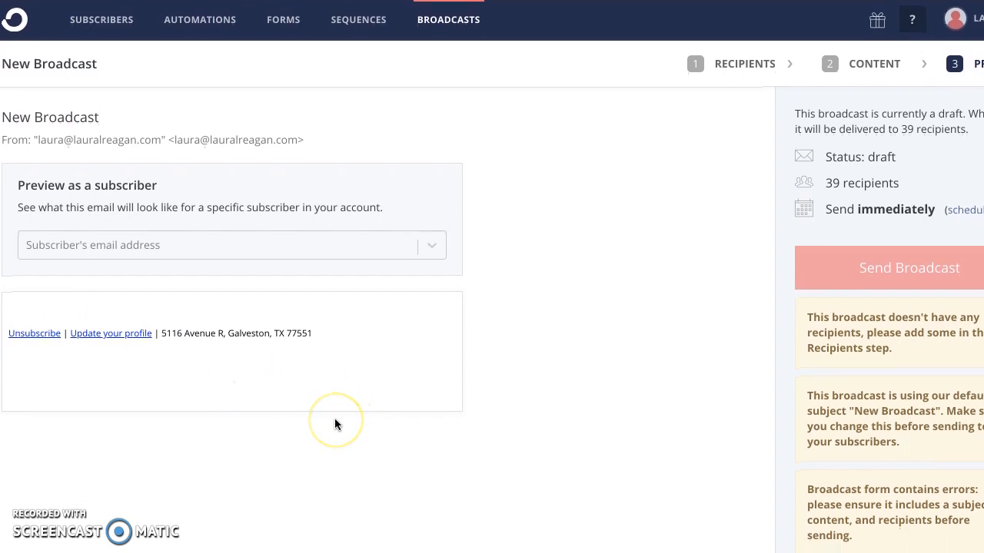